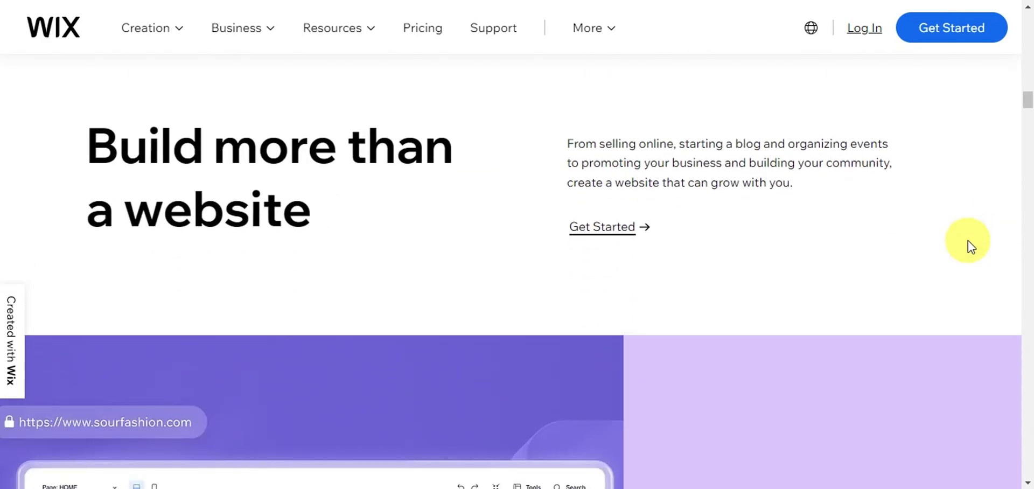
Look through the Wix home page's sections on site design, business tools, marketing, getting started and learning resources.
scroll(968, 242, down, 6)
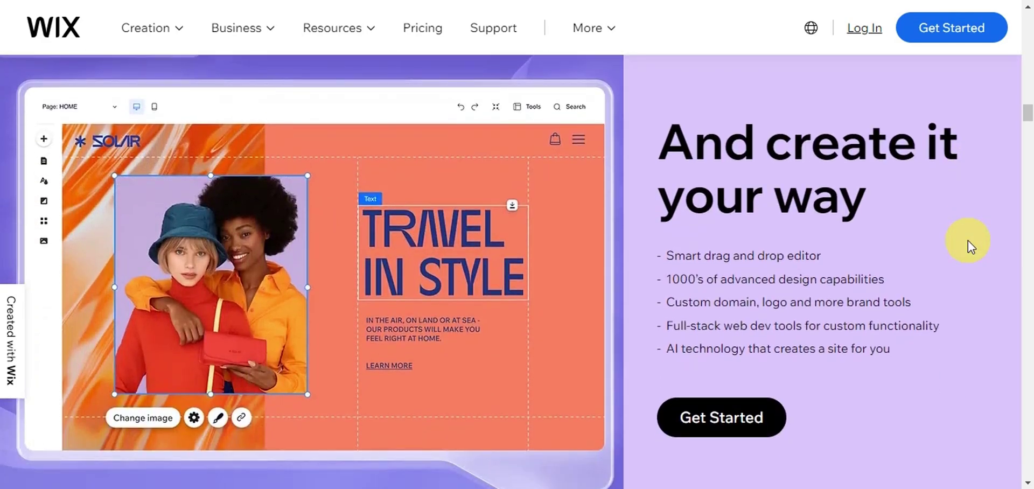
scroll(968, 240, down, 10)
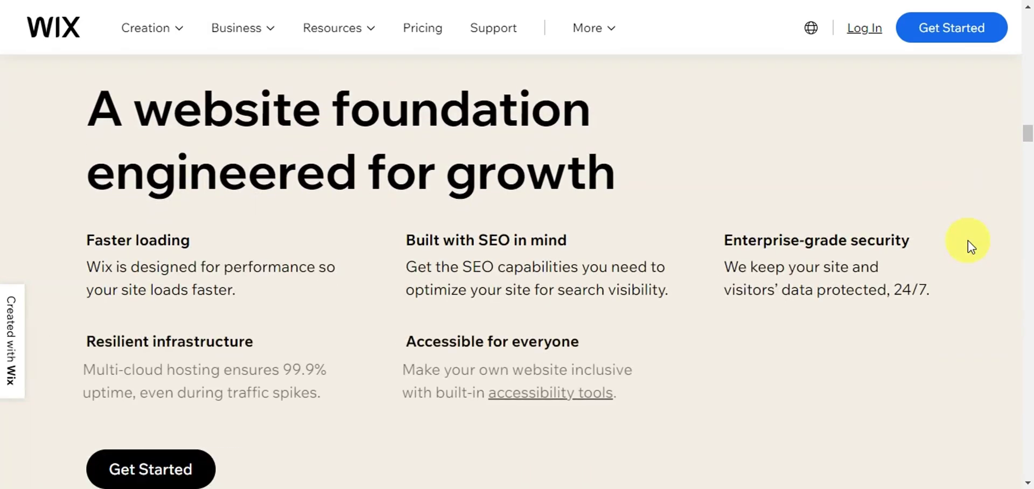
scroll(968, 240, down, 10)
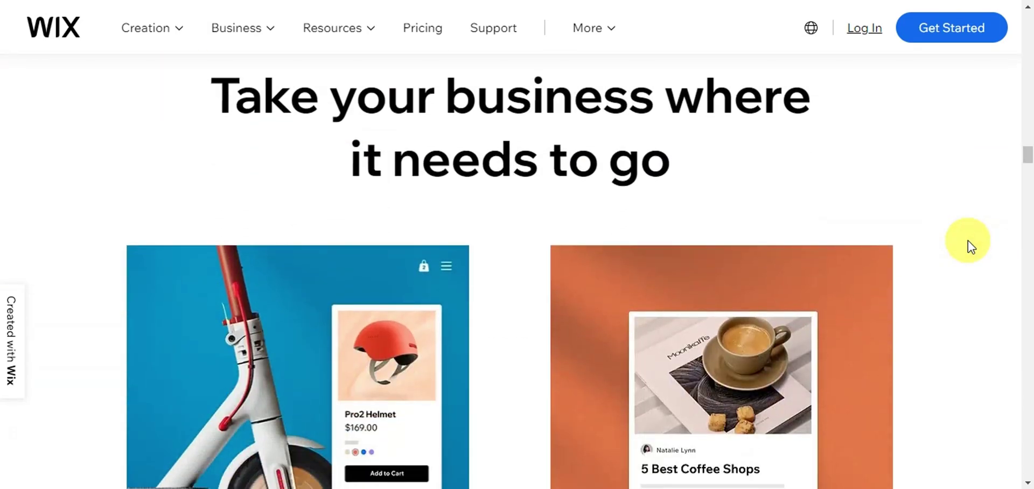
scroll(968, 240, down, 3)
scroll(968, 241, down, 10)
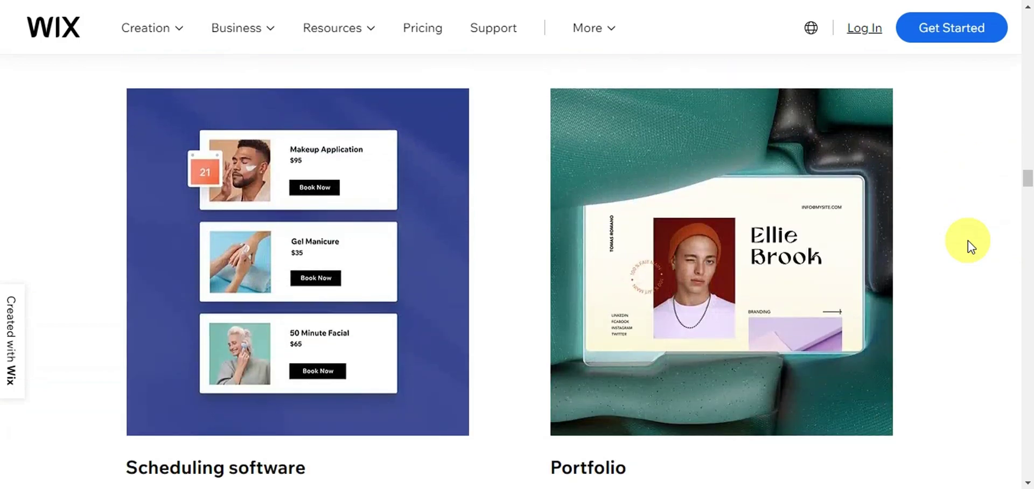
scroll(968, 240, down, 10)
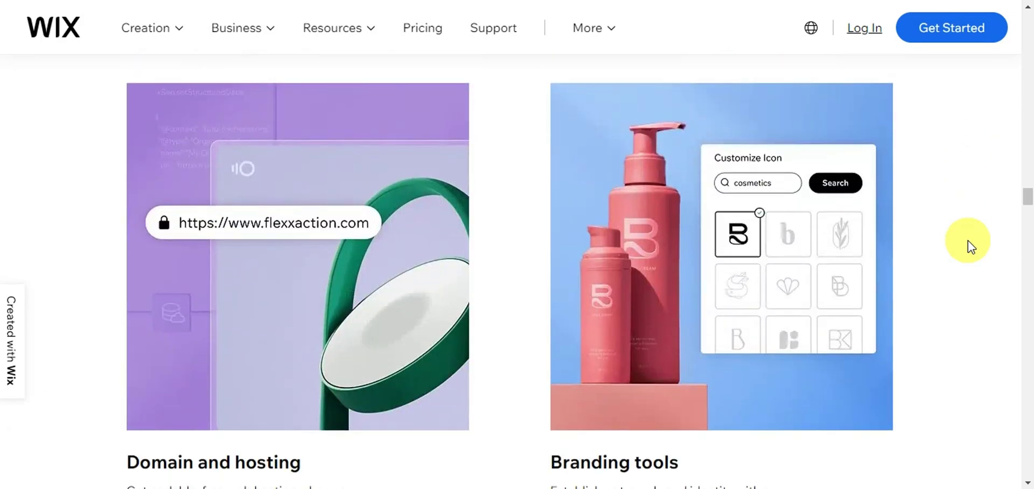
scroll(968, 244, down, 10)
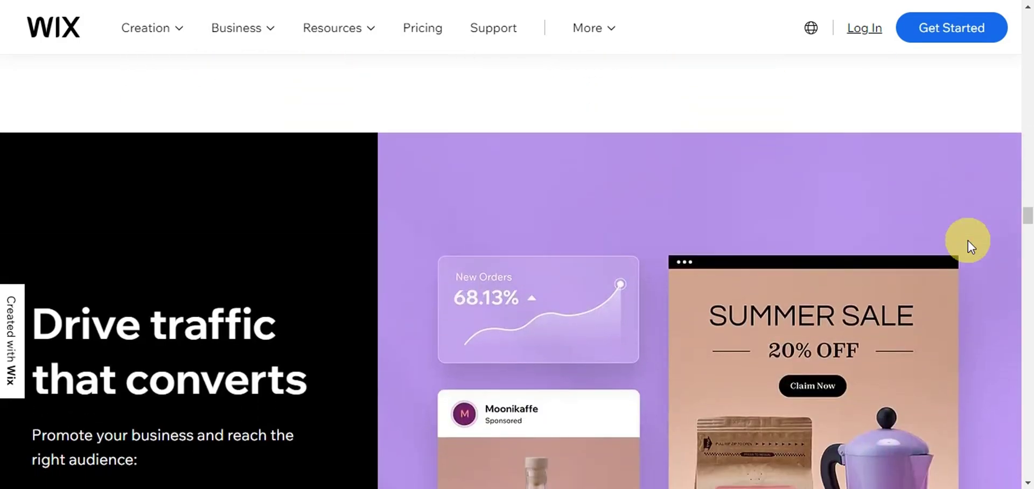
scroll(968, 240, down, 10)
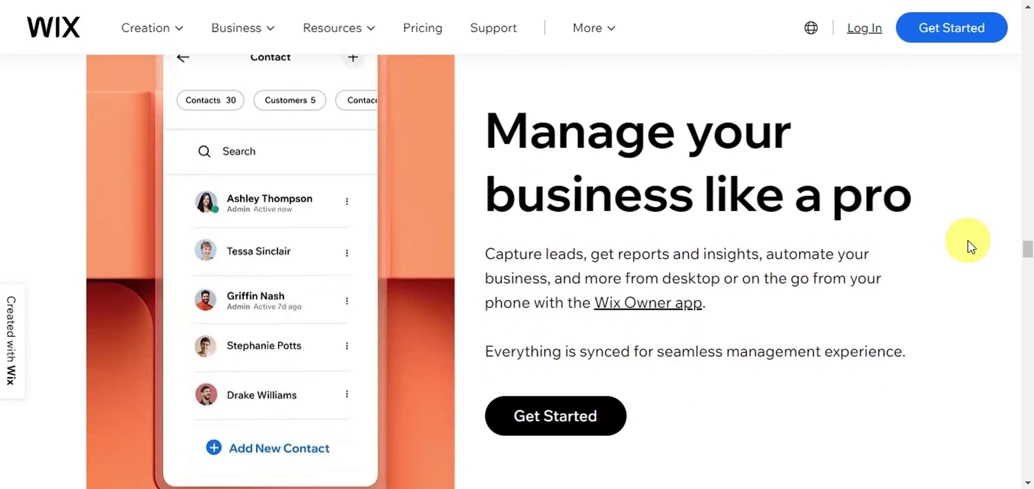
scroll(968, 240, down, 10)
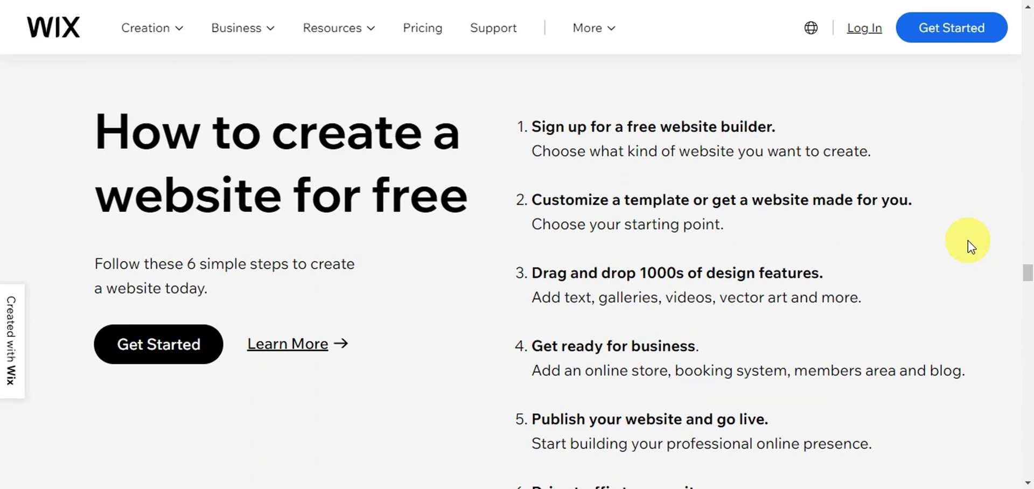
scroll(968, 240, down, 10)
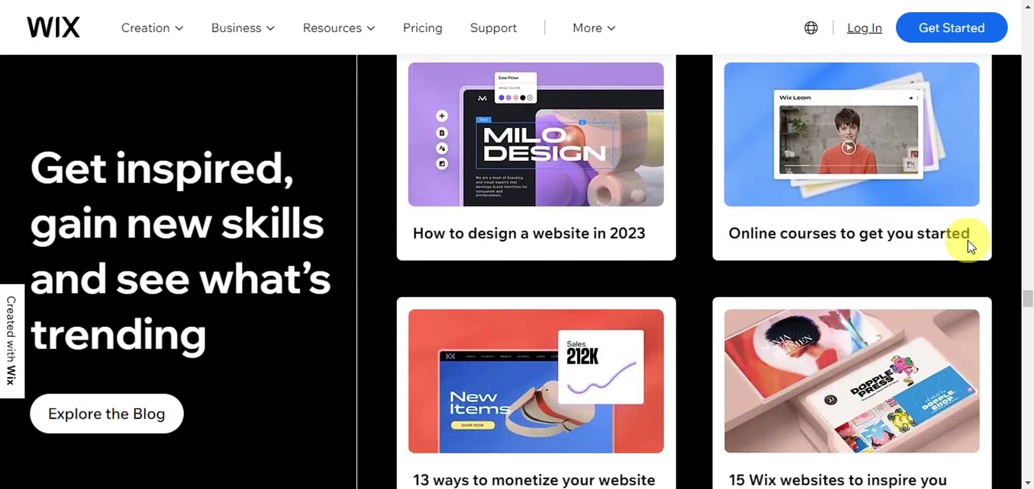
scroll(998, 230, down, 10)
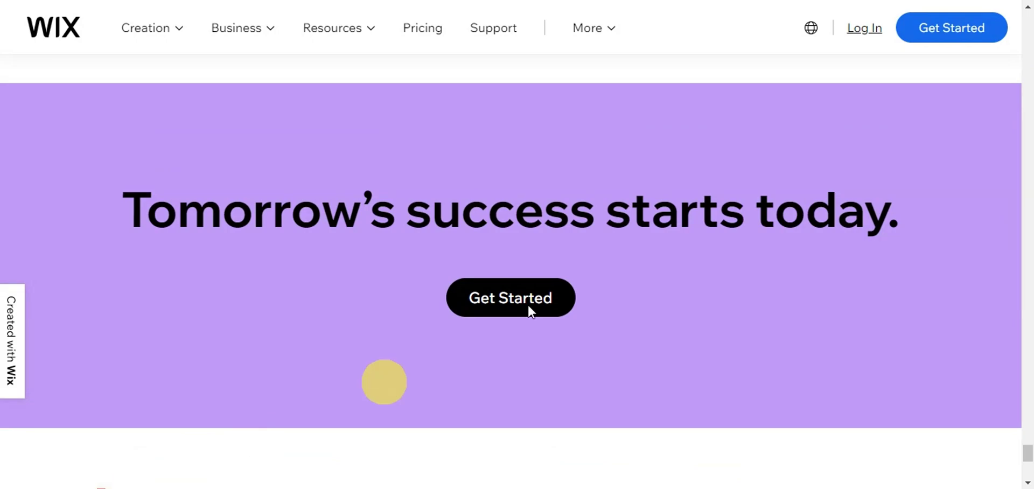
Sign up with a Google account and specify that the website is for myself, my business or a friend.
click(957, 28)
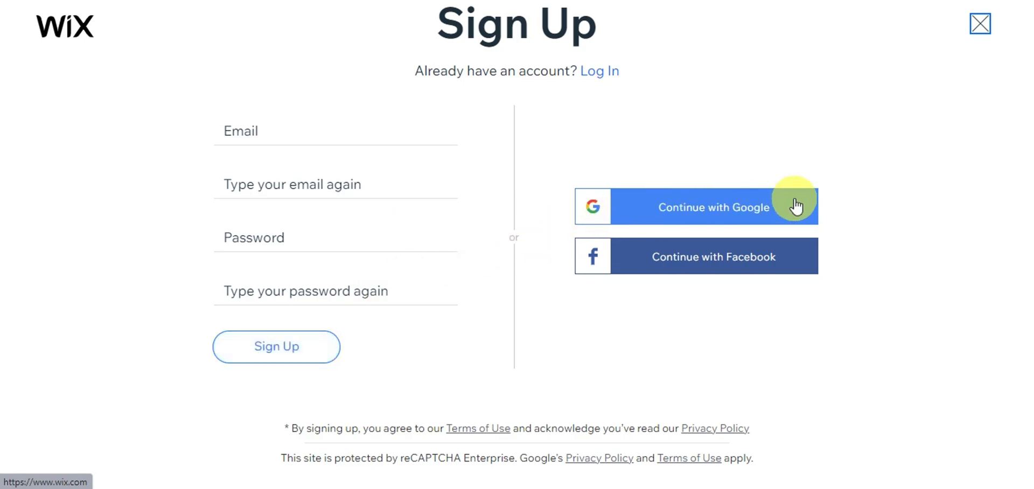
click(785, 222)
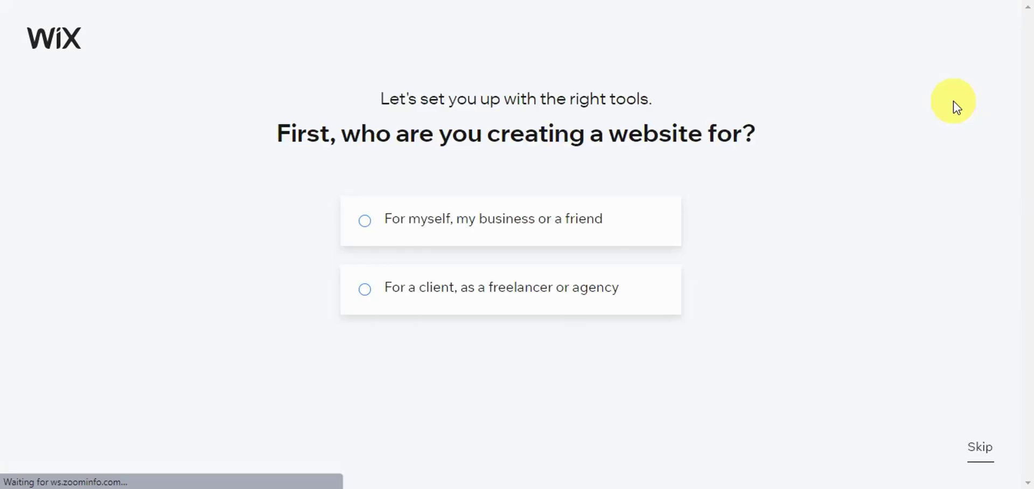
click(672, 224)
click(534, 377)
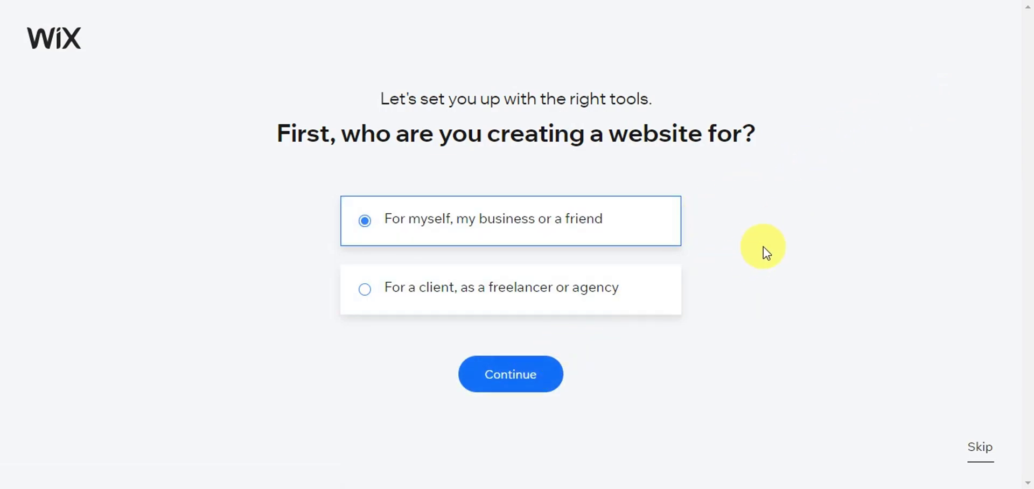
click(526, 371)
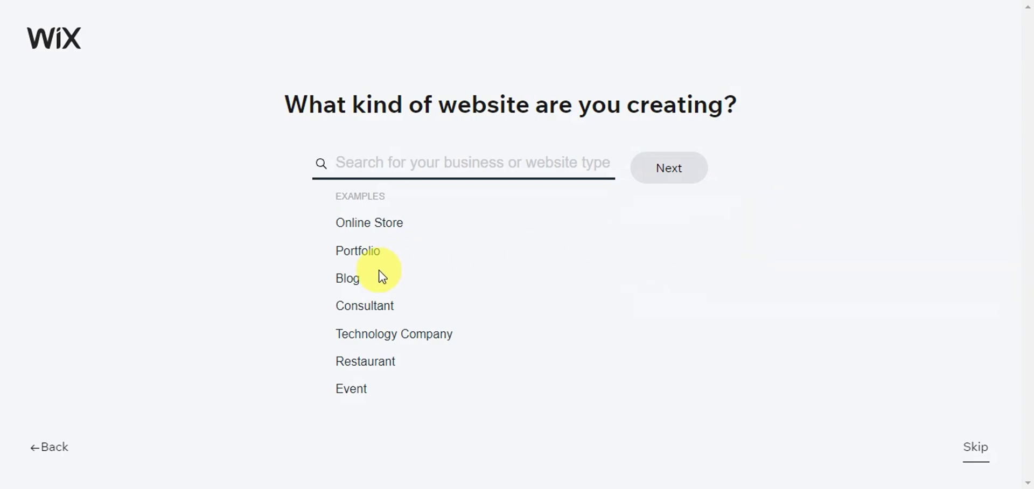
Choose Portfolio as the kind of website and name the site "website name".
click(357, 251)
click(685, 173)
text(website name)
click(693, 203)
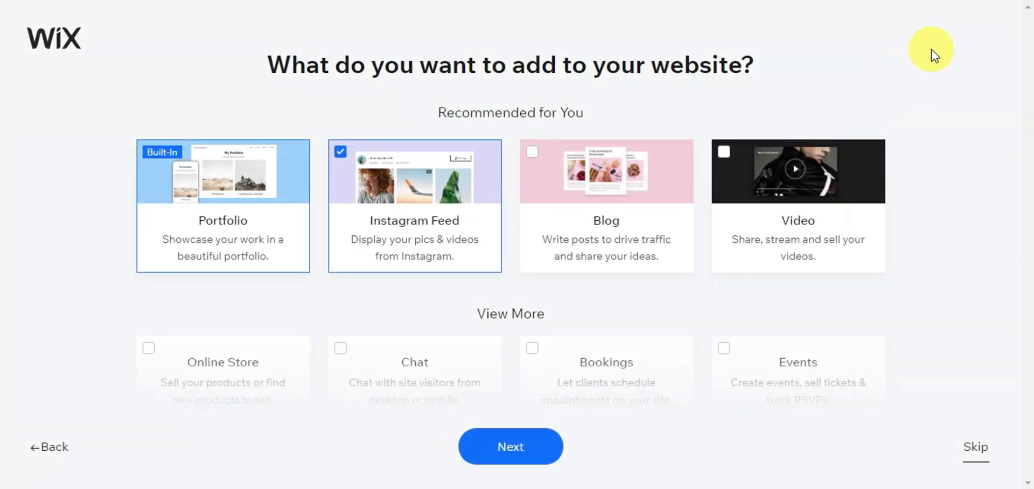
Add Pricing Plans to the website's features and continue to the site dashboard.
scroll(916, 67, down, 5)
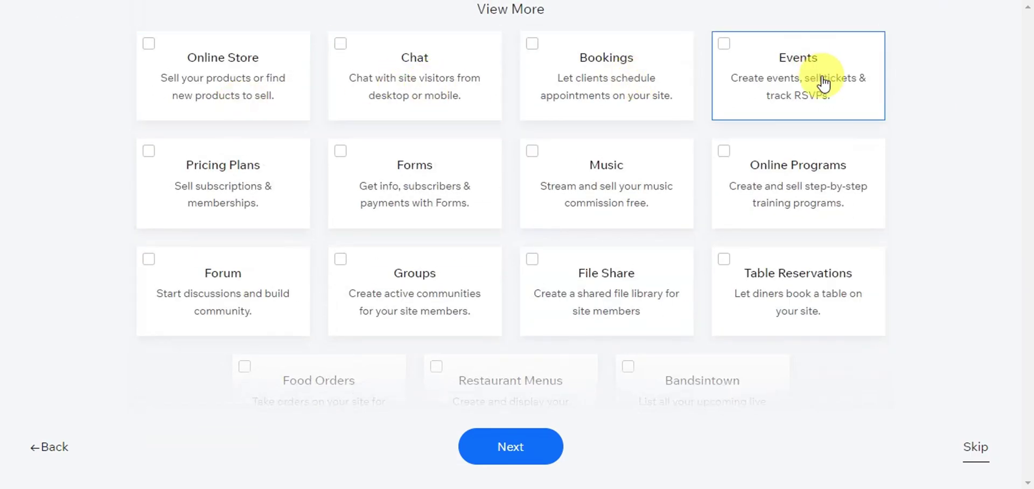
click(280, 208)
scroll(754, 188, down, 2)
click(511, 446)
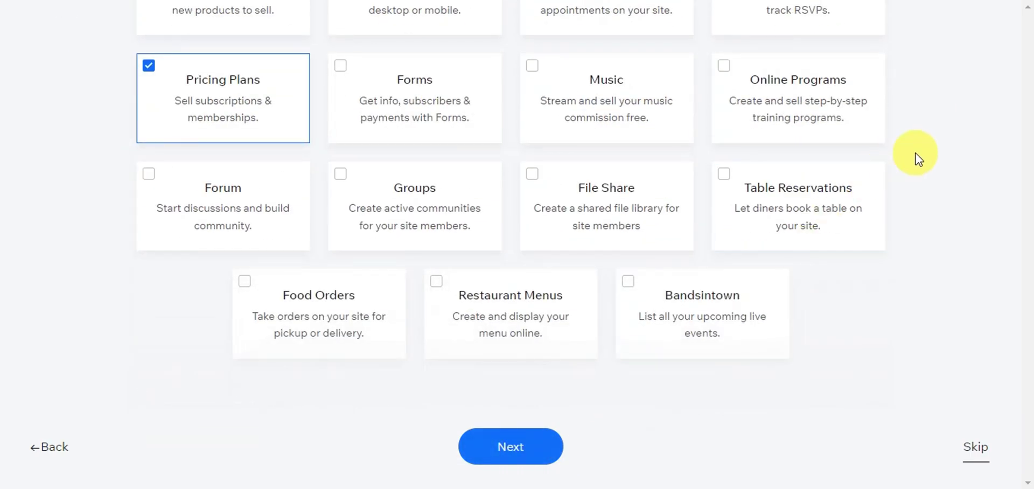
click(194, 312)
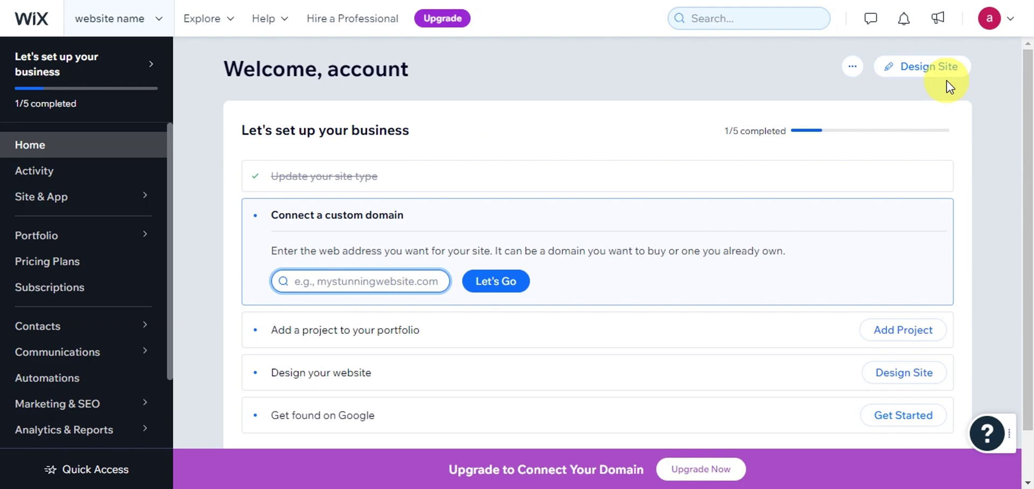
Examine the dashboard's Pricing Plans page, check the help window and skim the linked article on pricing plans.
scroll(997, 103, down, 1)
scroll(997, 103, up, 1)
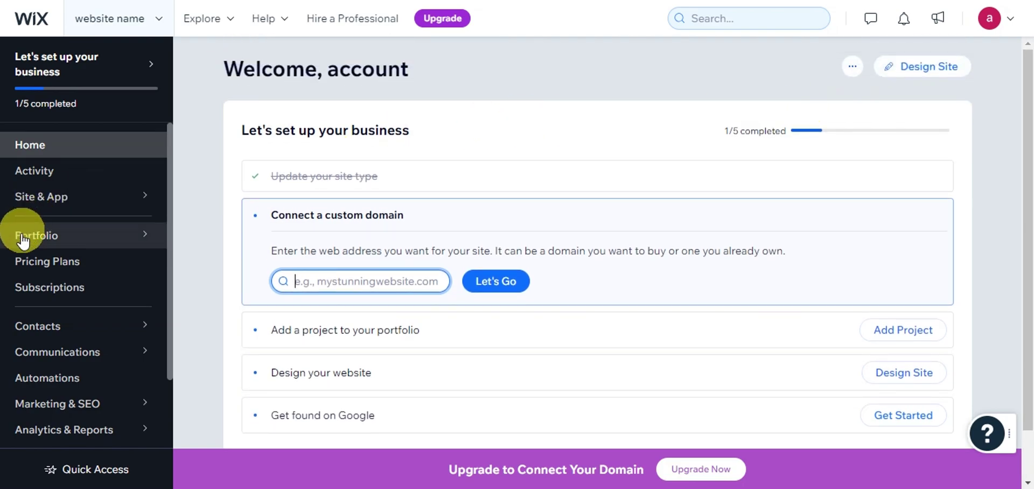
click(141, 269)
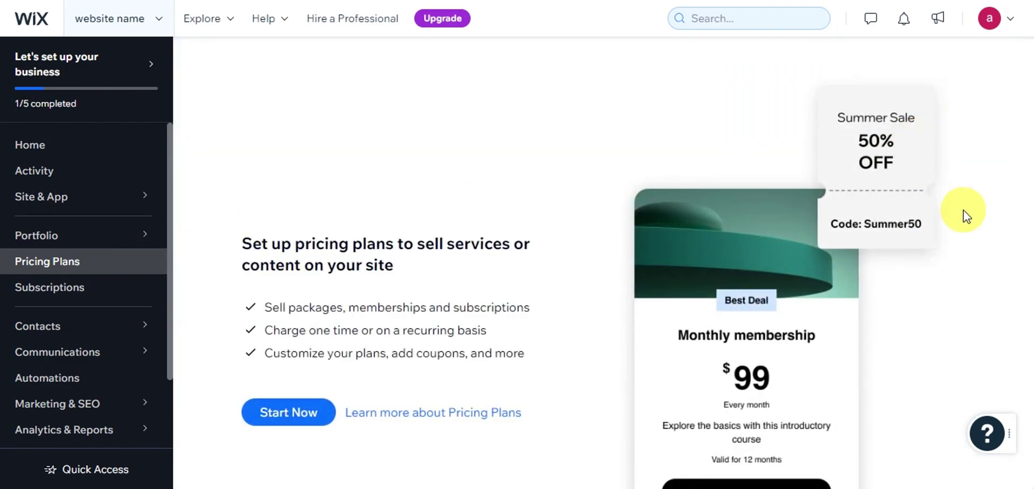
click(987, 433)
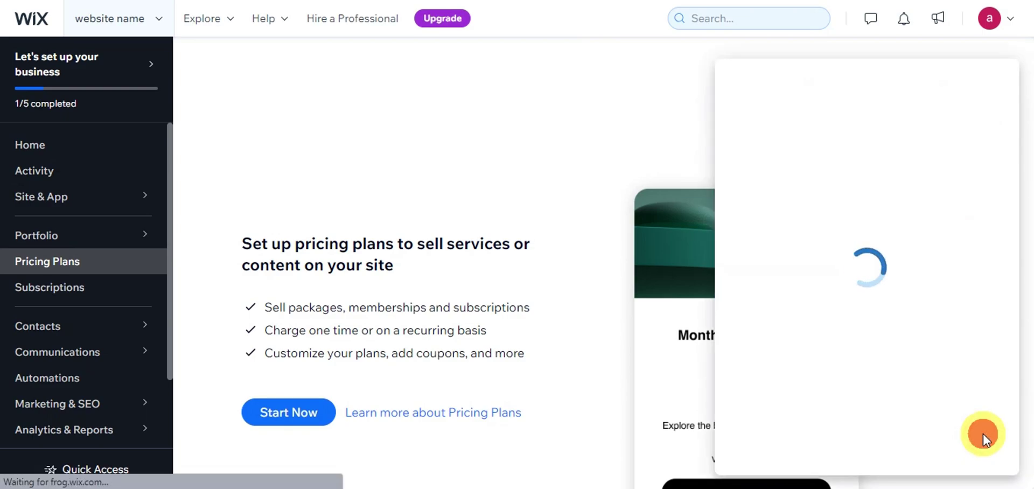
click(675, 101)
click(997, 79)
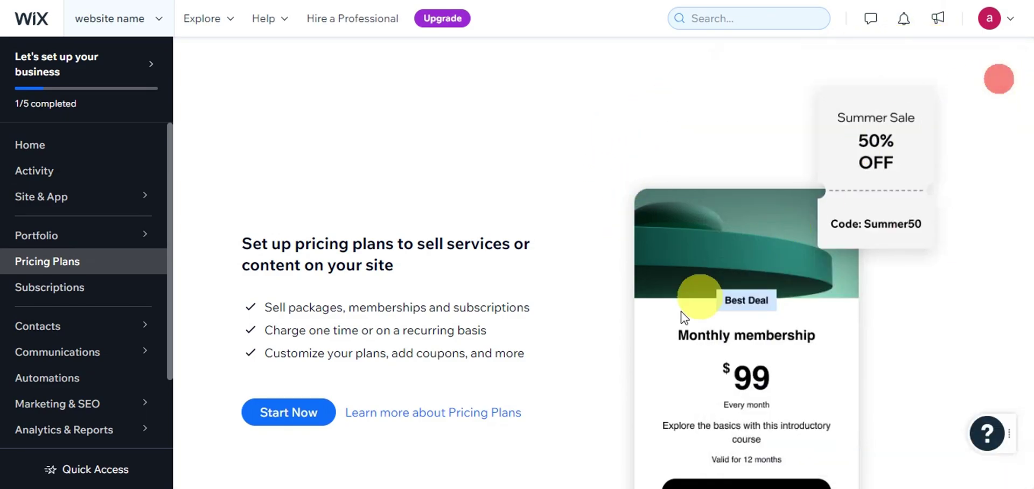
click(488, 413)
scroll(586, 186, down, 15)
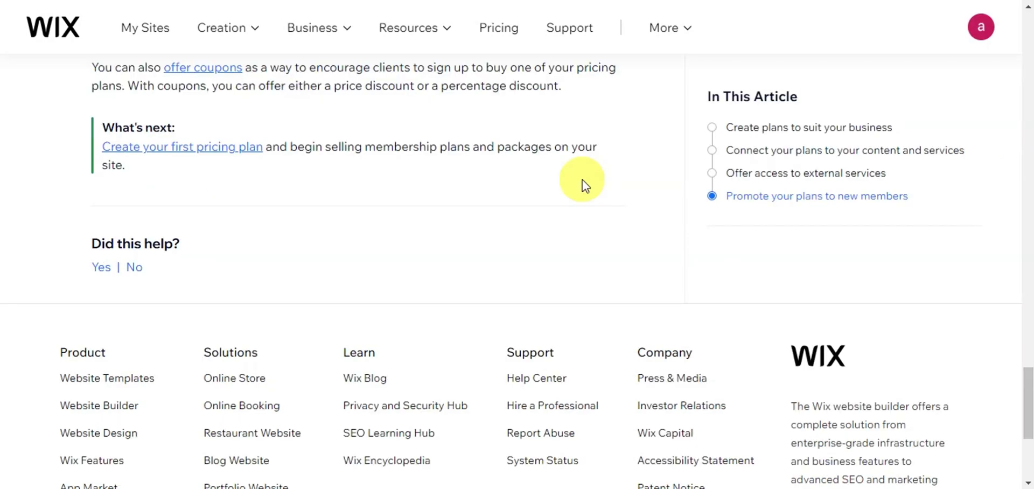
Compare the Premium plans and try to check out with the Business plan on the yearly billing cycle.
click(499, 27)
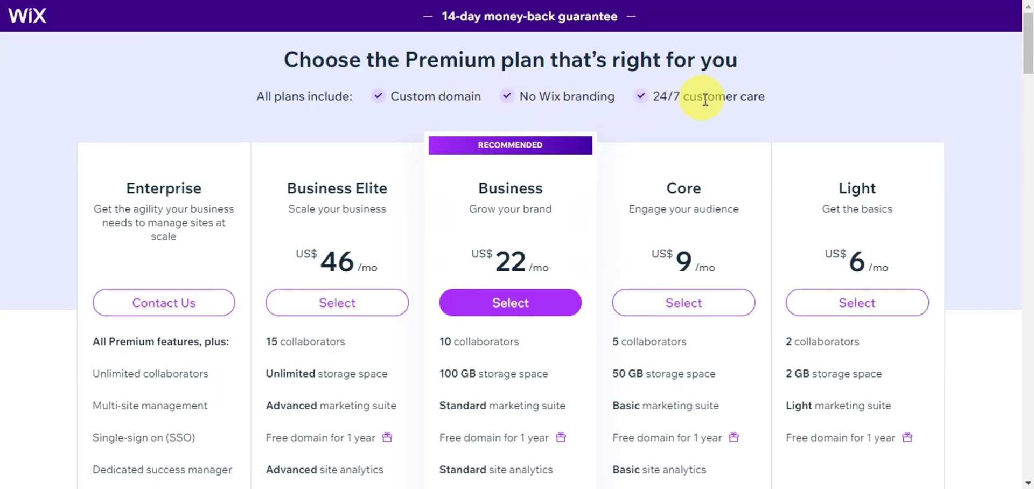
drag(441, 16, 676, 9)
scroll(974, 90, down, 2)
scroll(974, 90, up, 1)
drag(1029, 52, 1029, 57)
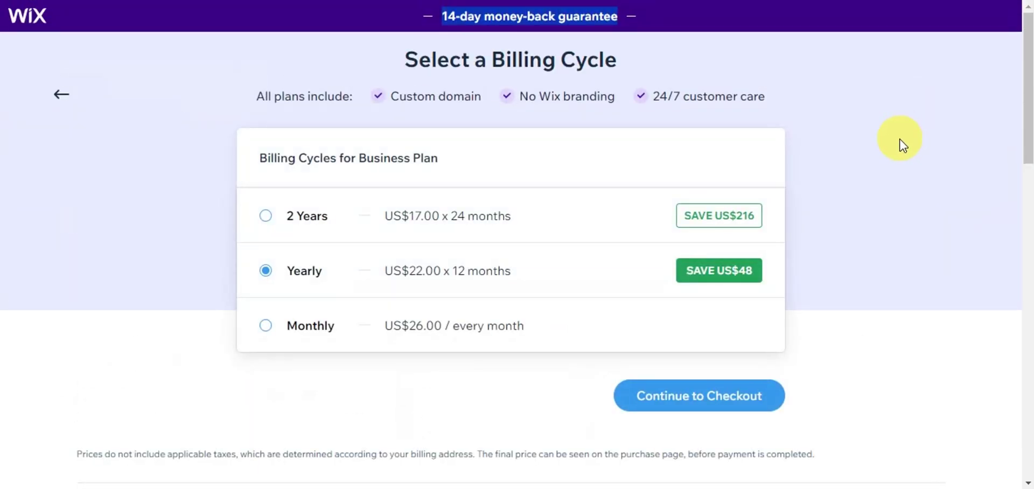
click(772, 402)
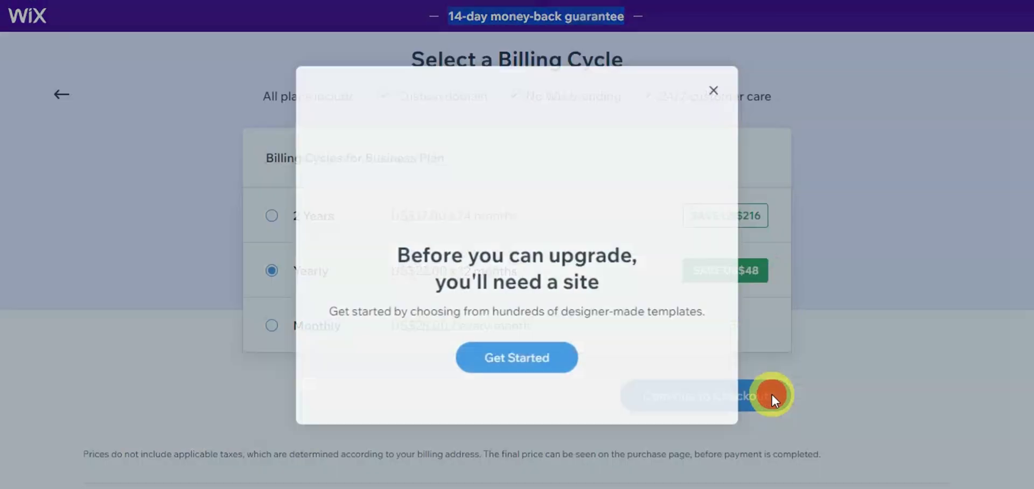
click(722, 86)
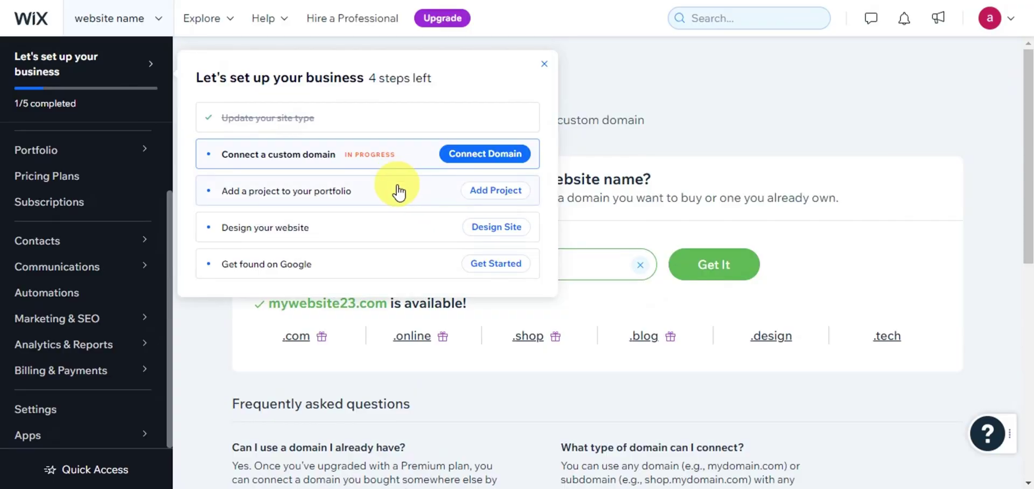
Start designing the website from the setup checklist and choose to customize a designed template.
click(508, 226)
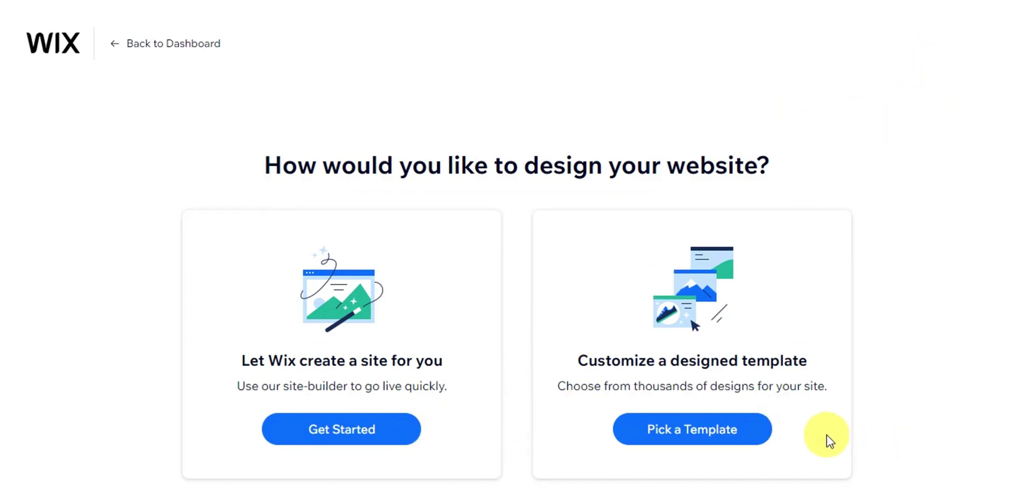
click(759, 433)
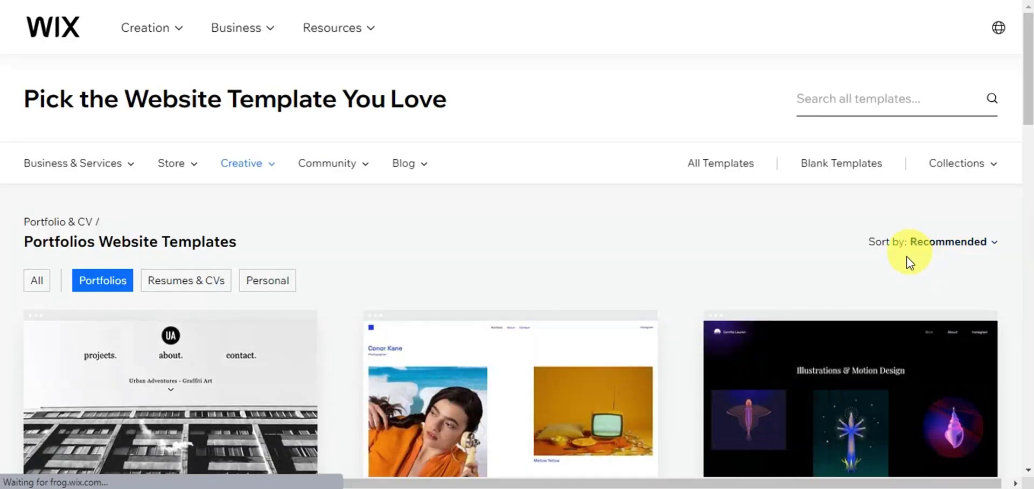
Browse the portfolio website templates and preview the Illustrator template below the Illustrations & Motion Design one.
scroll(1015, 105, down, 1)
scroll(1015, 105, down, 15)
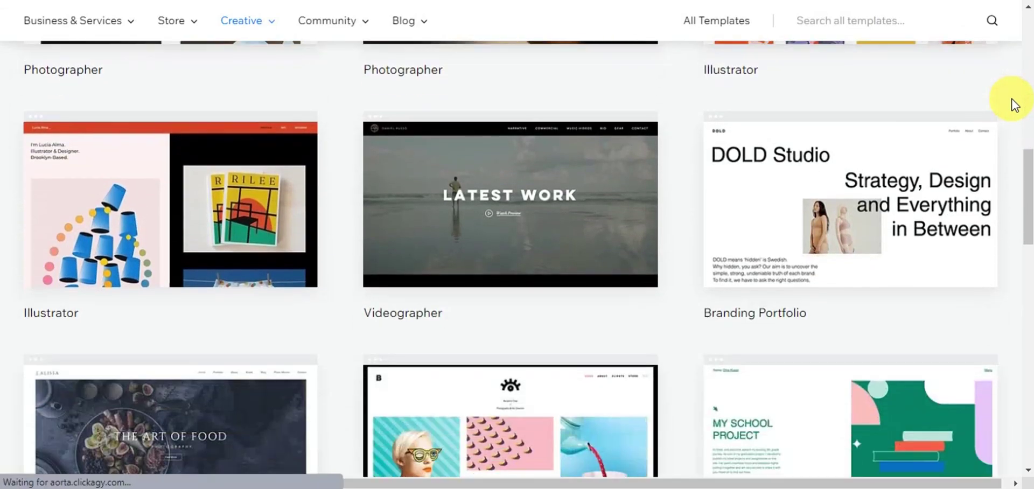
scroll(1013, 121, up, 8)
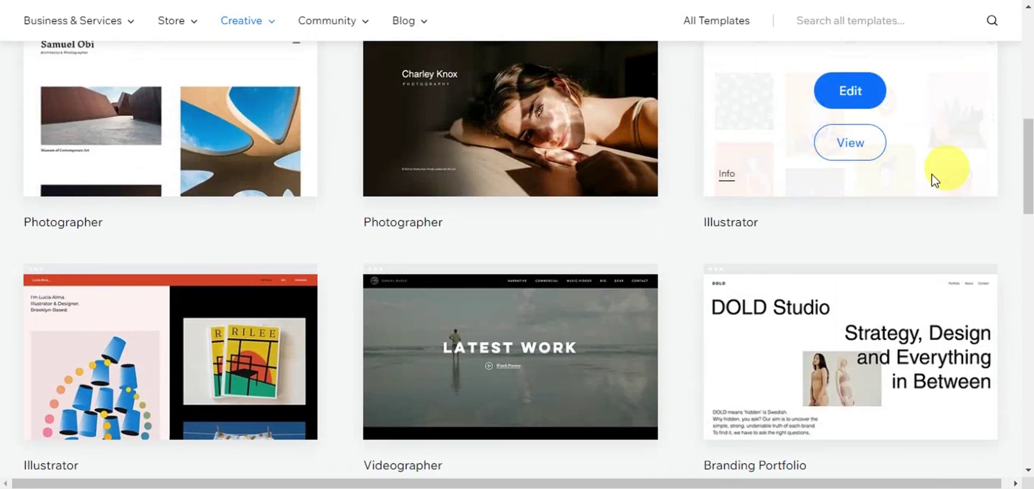
scroll(1010, 126, up, 5)
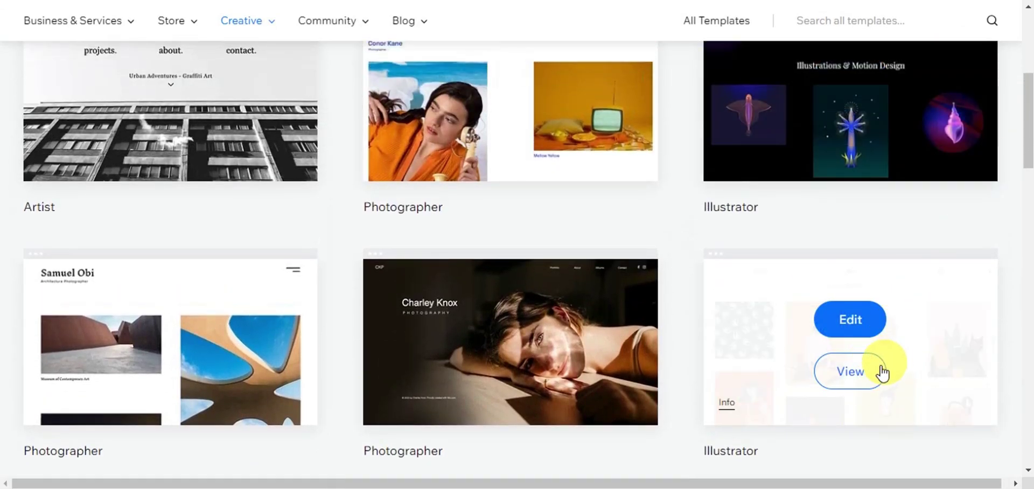
click(869, 374)
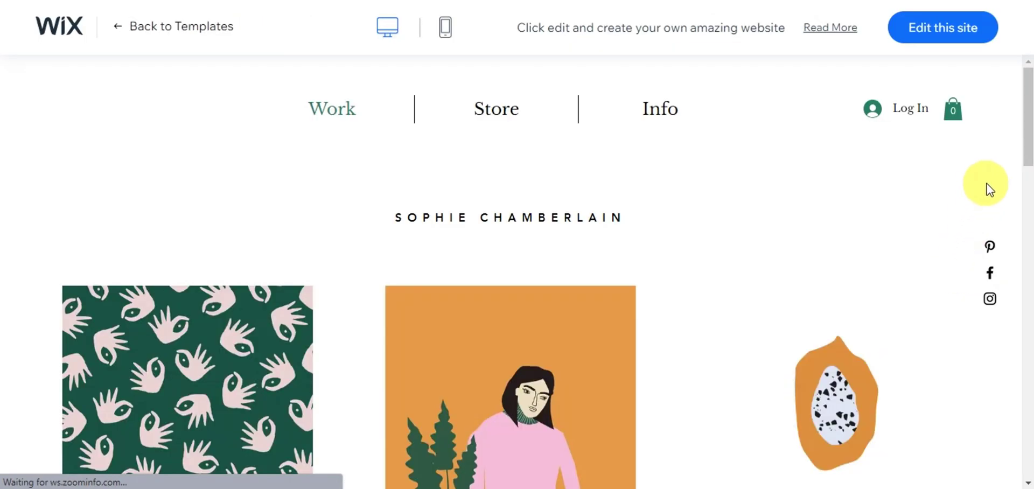
scroll(986, 185, down, 6)
Generate AI site text with the details "pet care salon services for dogs" and the site name "pet care salon".
click(548, 343)
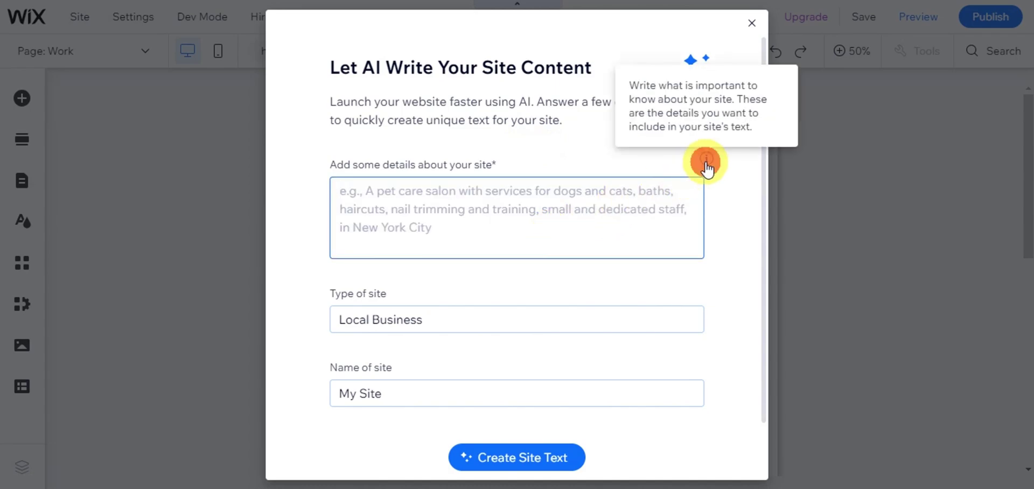
click(632, 199)
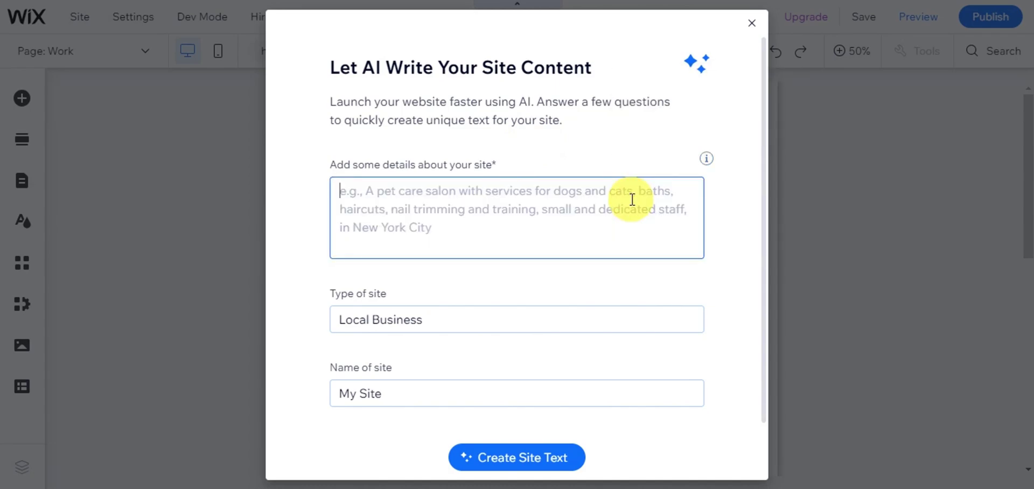
text(p)
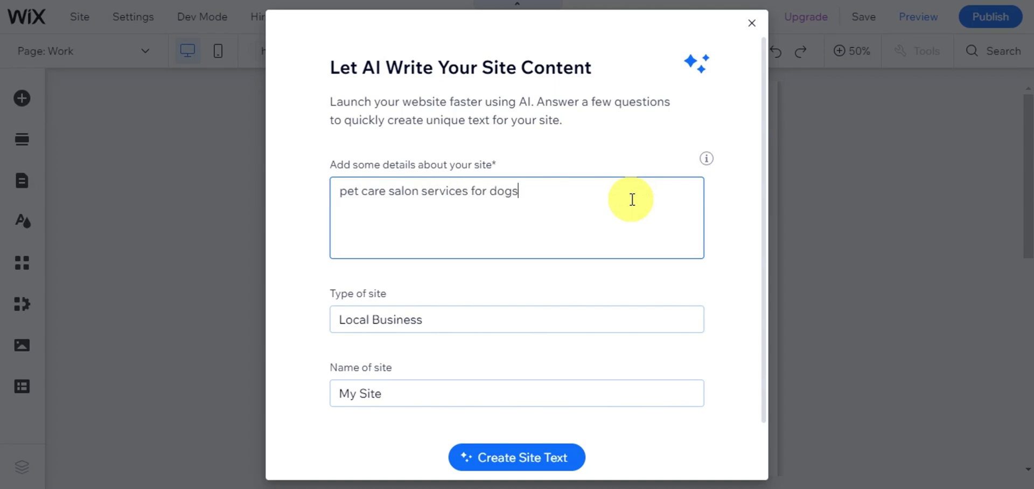
click(446, 394)
text(pet care salon)
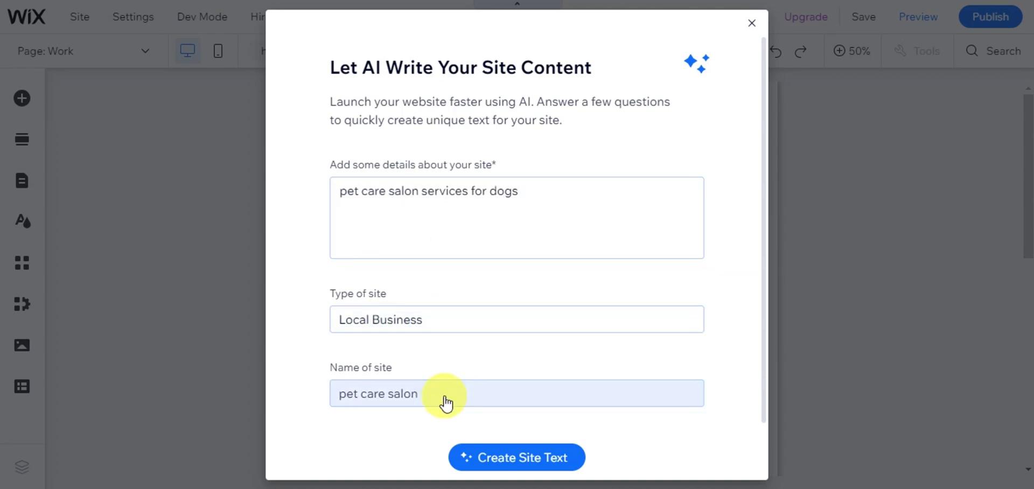
click(501, 462)
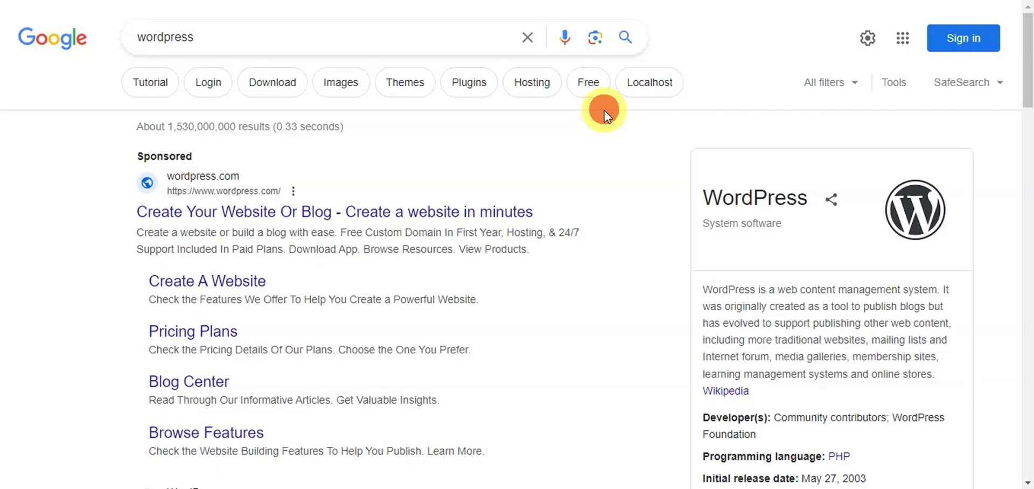
Open WordPress.com from the Google results and examine the hosting page's sections on performance, reliability, extensibility, security and plans.
click(513, 216)
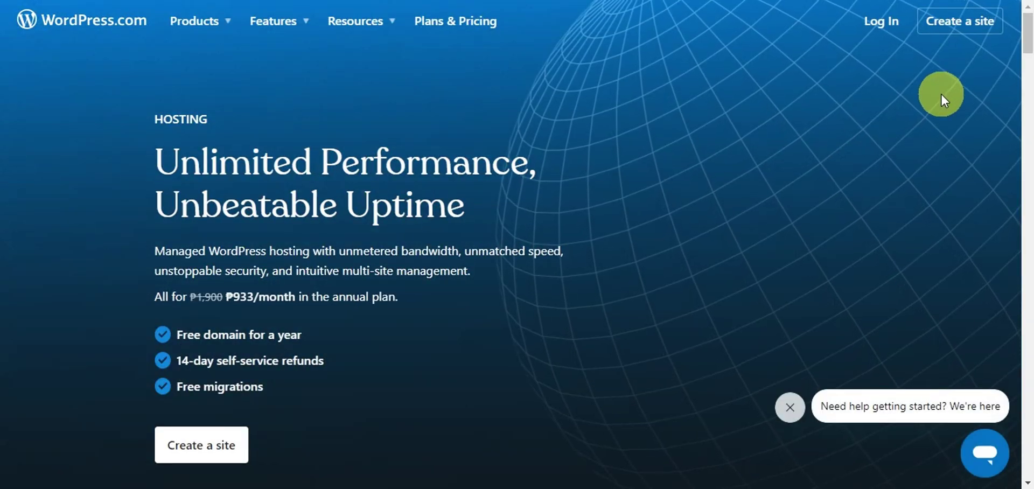
scroll(944, 100, down, 10)
scroll(943, 100, down, 8)
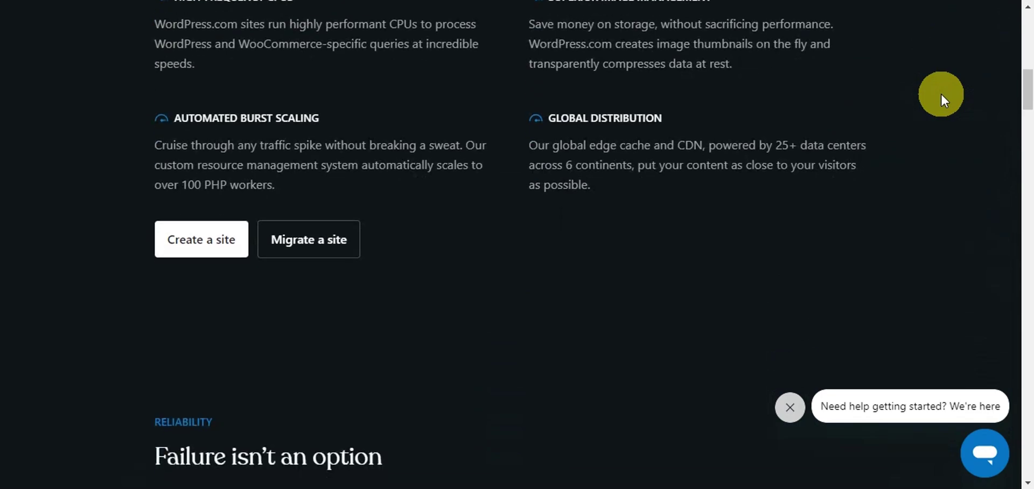
scroll(942, 97, down, 7)
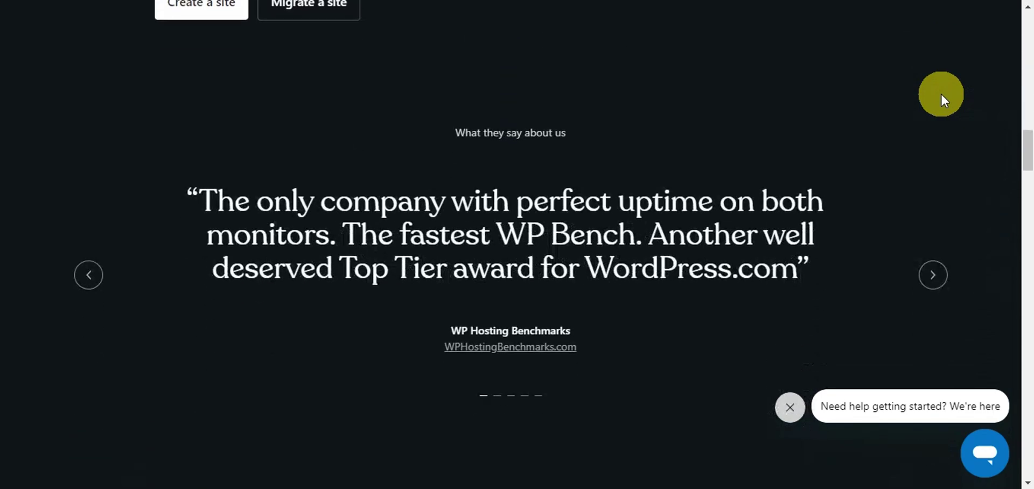
scroll(941, 97, down, 8)
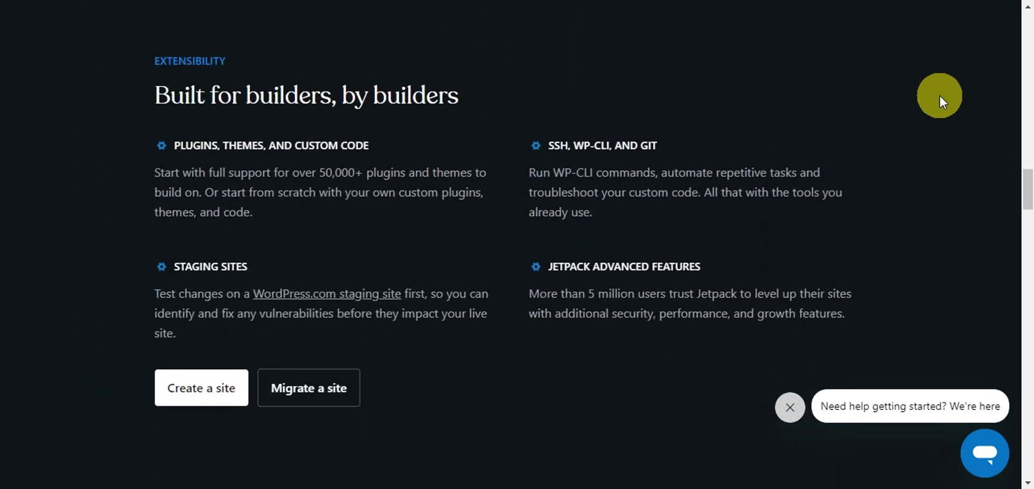
scroll(940, 95, down, 8)
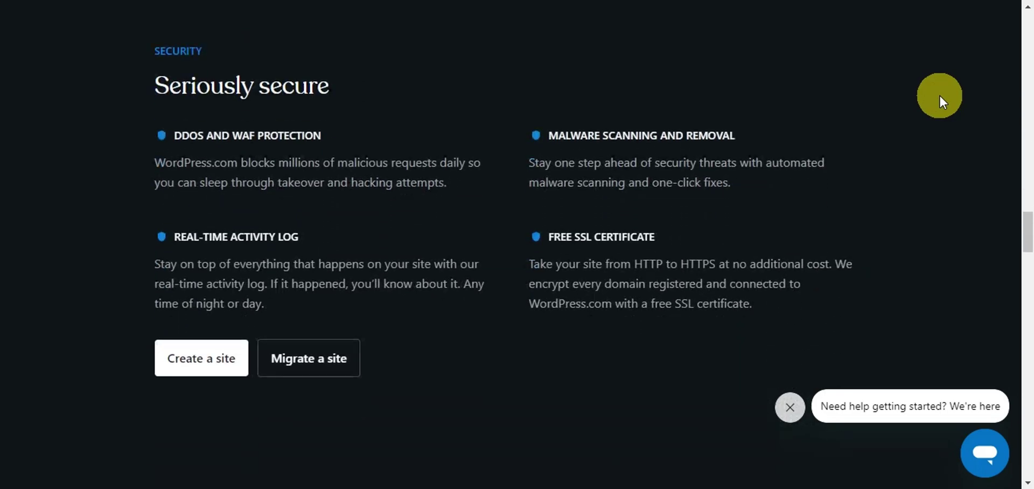
scroll(940, 95, down, 8)
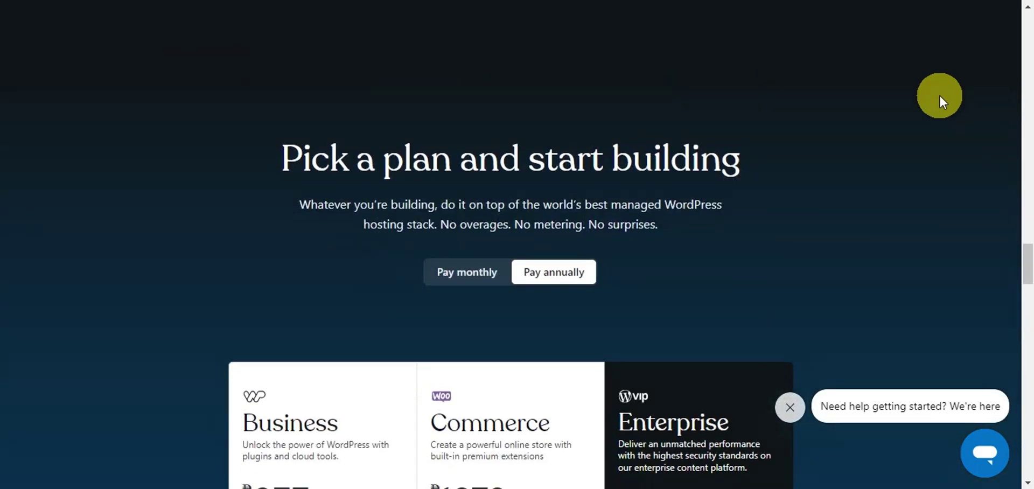
scroll(939, 95, up, 1)
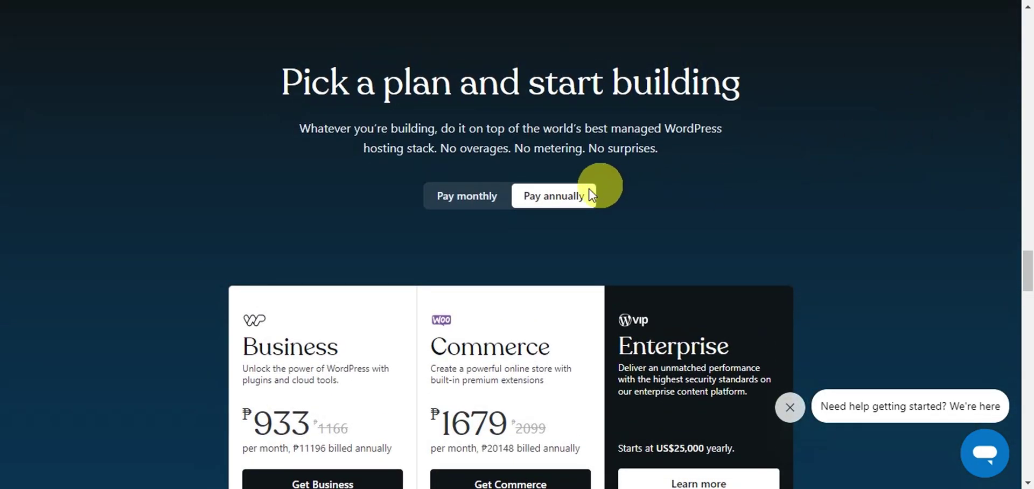
Compare the monthly and annual pricing of the hosting plans and review what each plan includes.
click(483, 200)
click(534, 197)
click(482, 201)
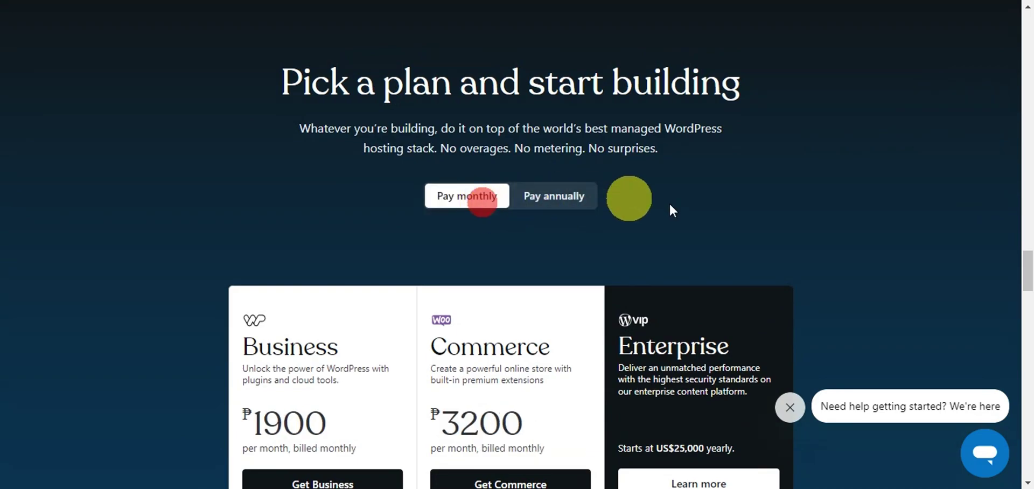
scroll(883, 182, down, 5)
scroll(864, 206, up, 1)
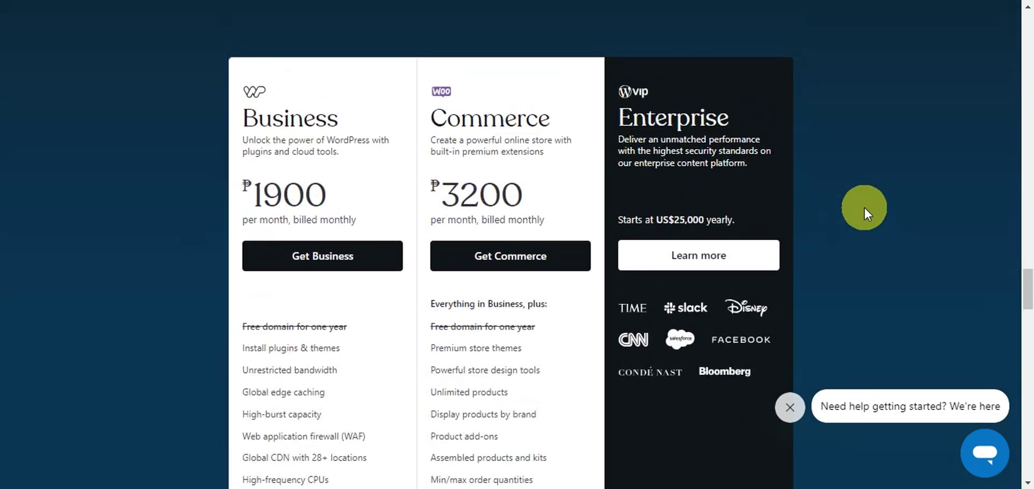
scroll(864, 206, up, 15)
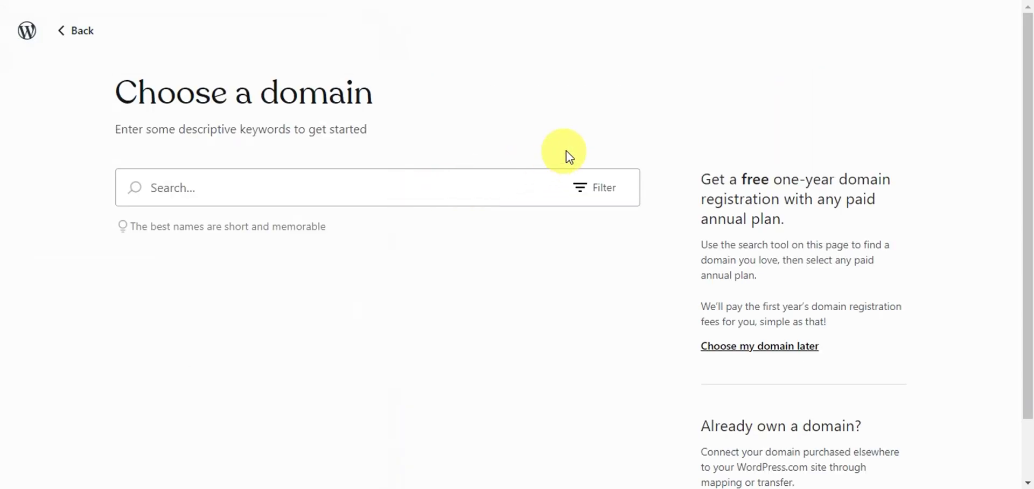
Postpone choosing a domain and start the WordPress site with the Free plan.
scroll(598, 259, down, 2)
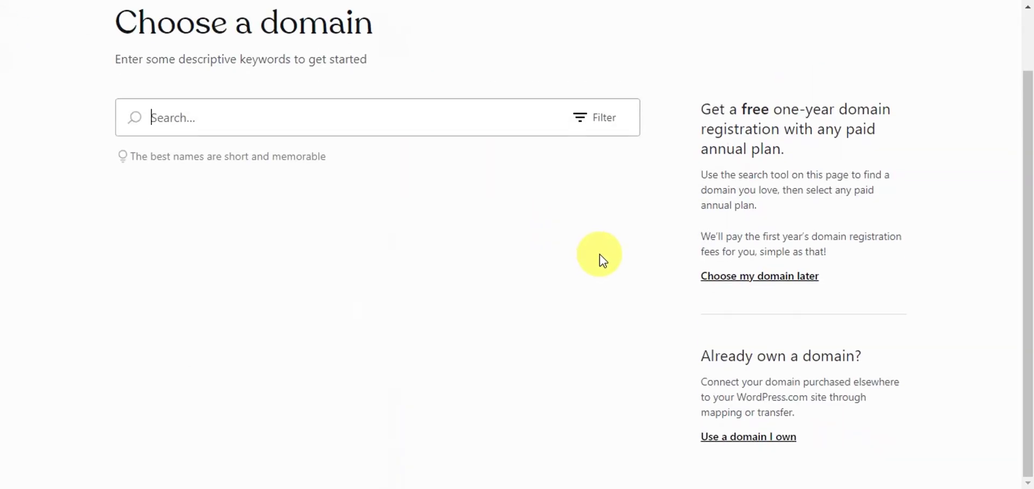
scroll(600, 255, up, 2)
scroll(658, 238, down, 2)
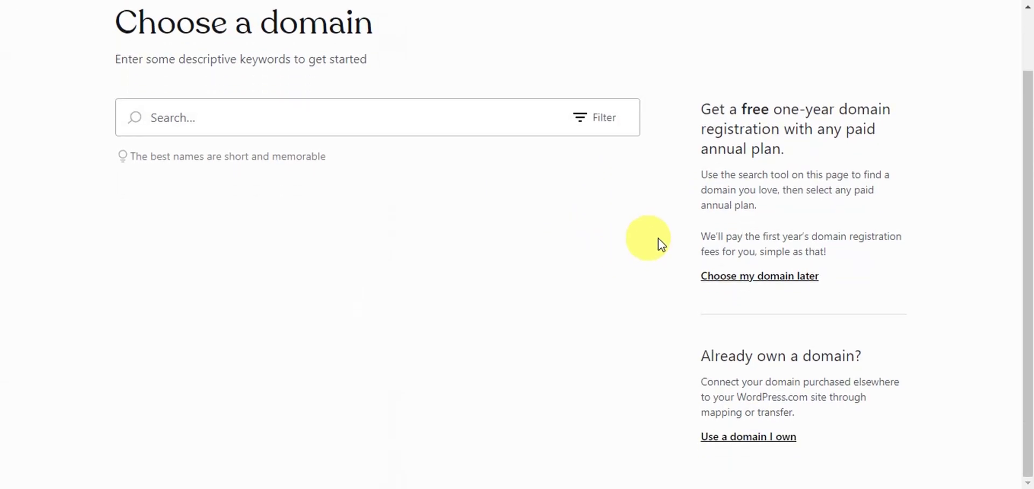
click(715, 277)
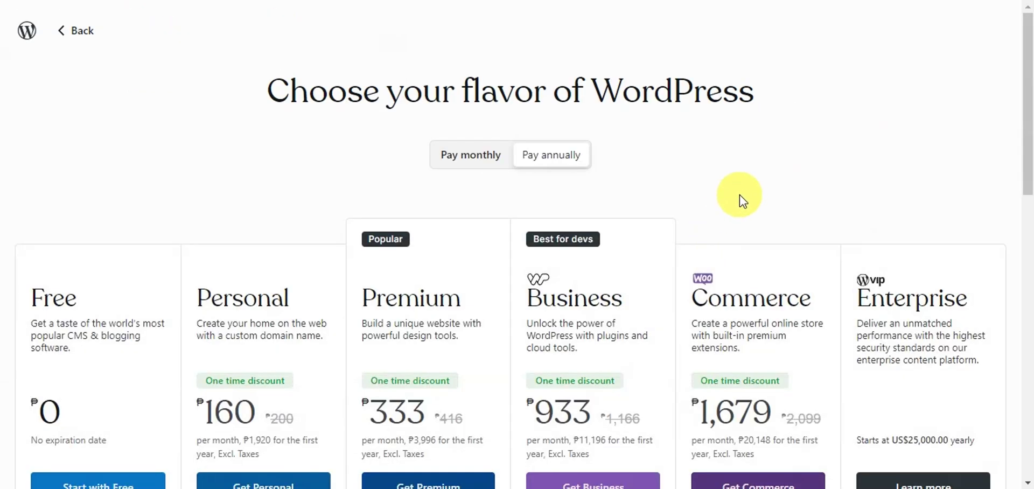
scroll(740, 200, down, 3)
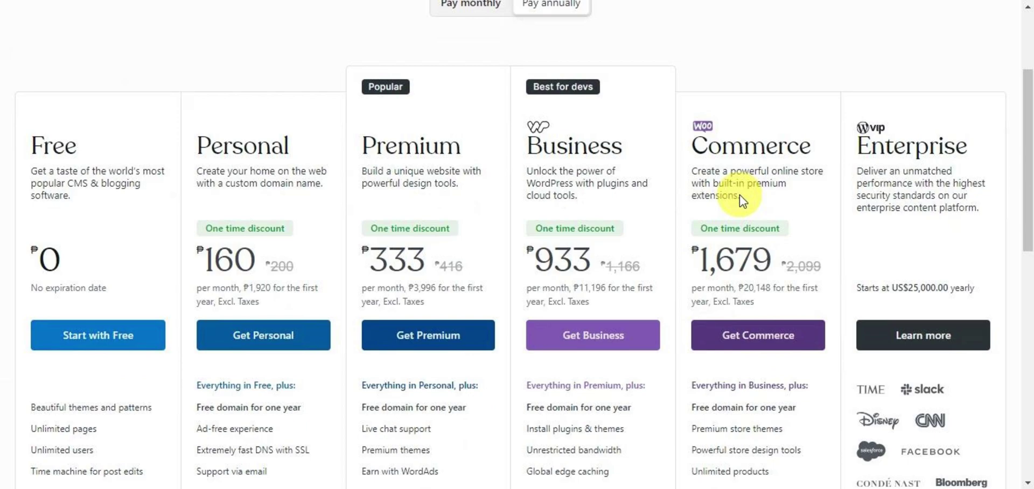
click(116, 335)
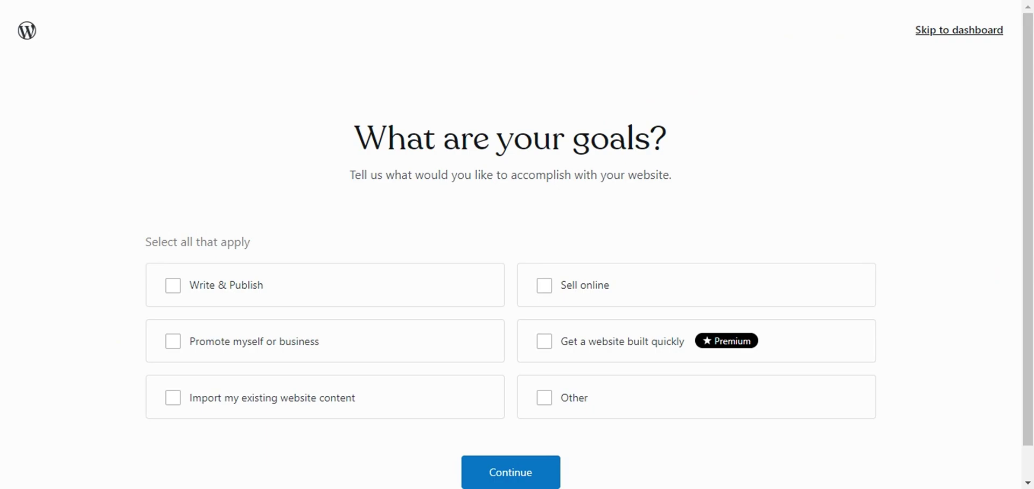
Set the website goal to Other and skip picking a design.
scroll(450, 200, down, 1)
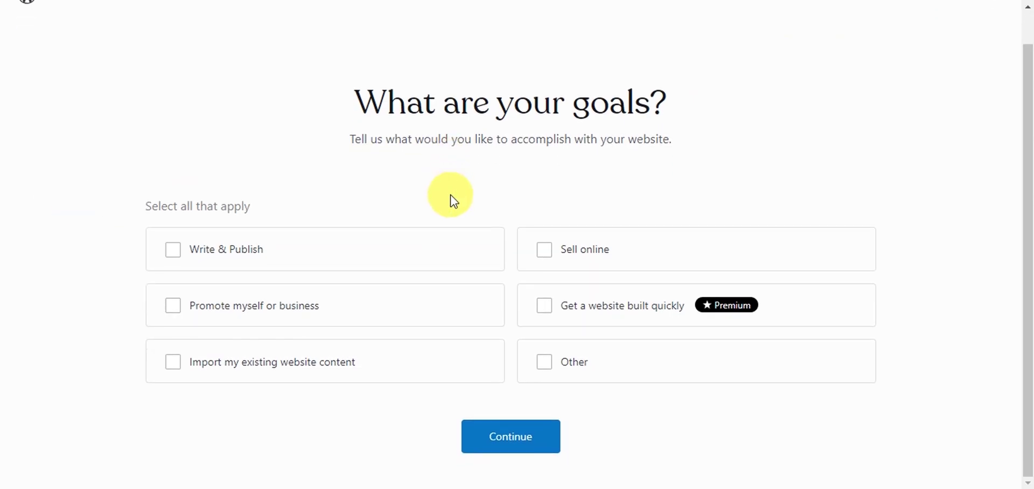
click(561, 364)
click(533, 437)
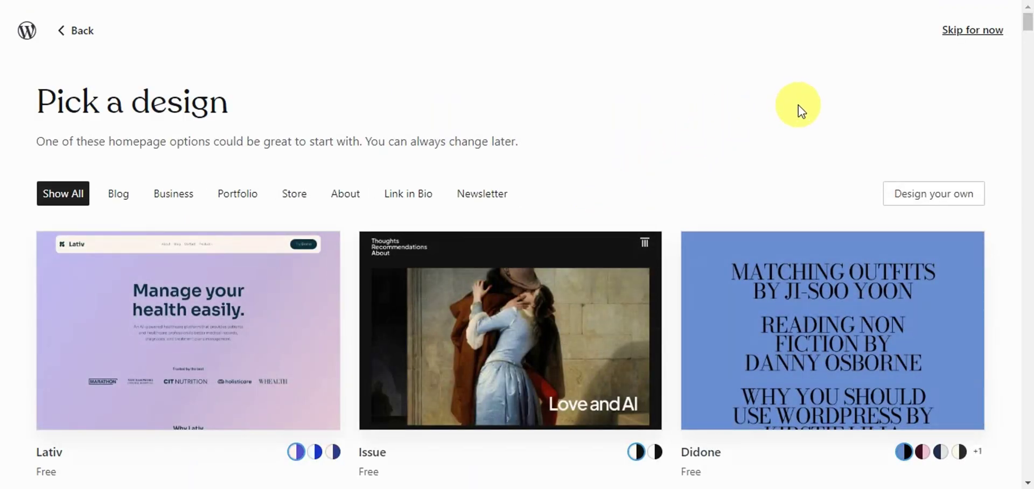
click(971, 29)
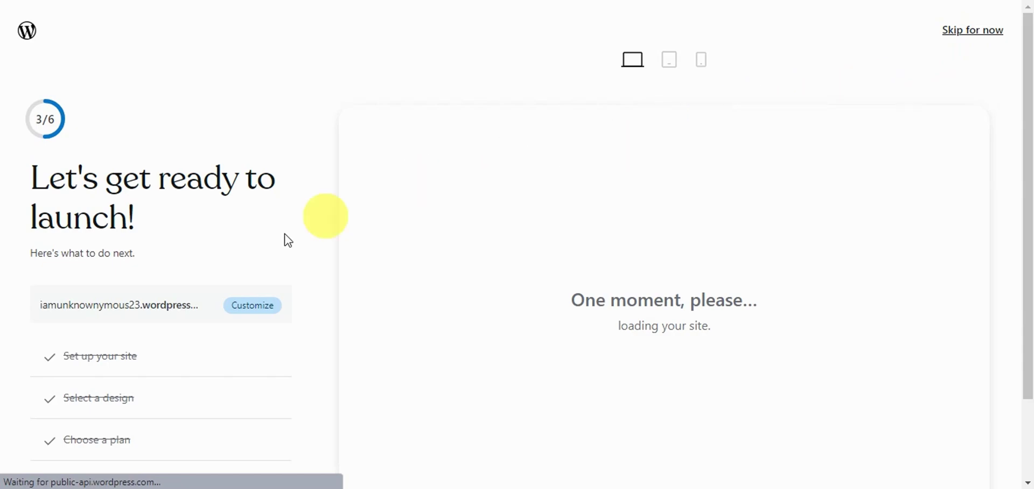
Review the launch checklist and site preview, and skip the launch setup for now.
scroll(290, 232, down, 2)
scroll(296, 245, up, 2)
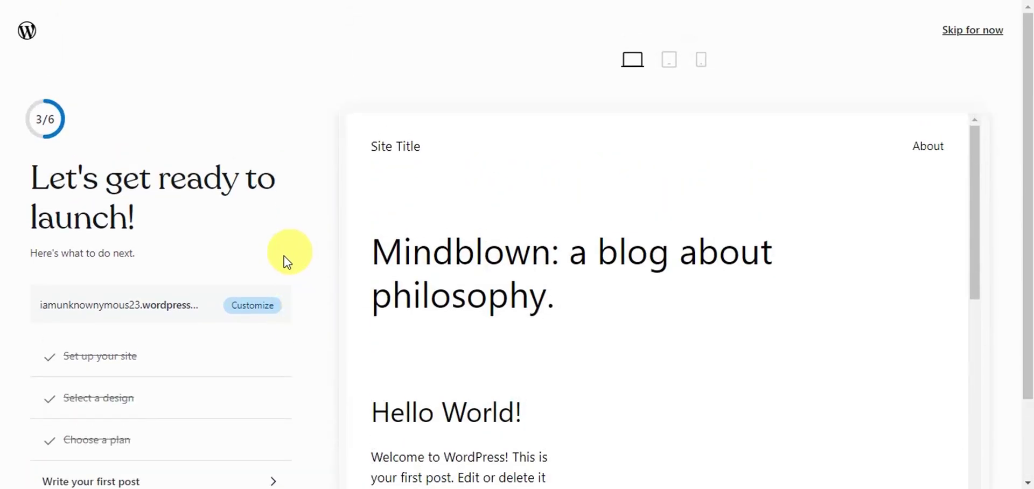
click(976, 31)
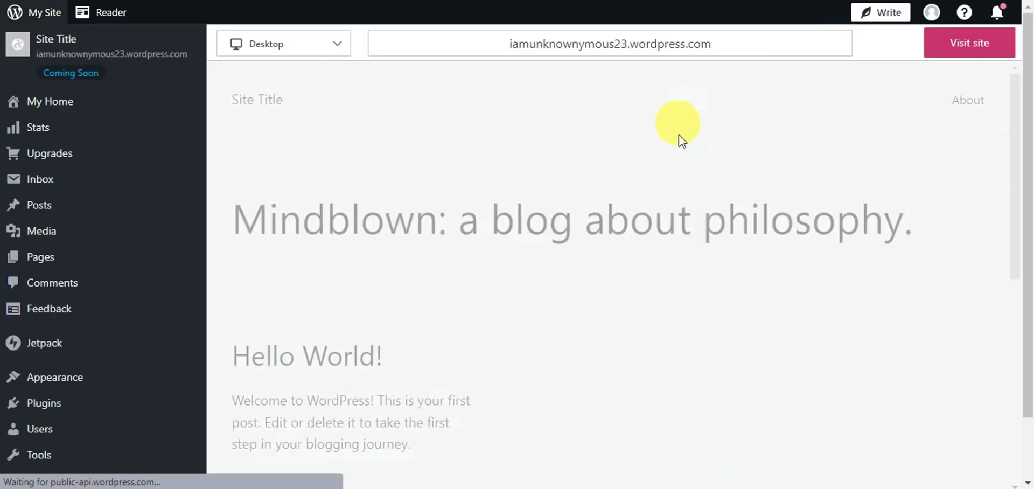
Open the site's Appearance settings and browse the recommended themes.
click(55, 458)
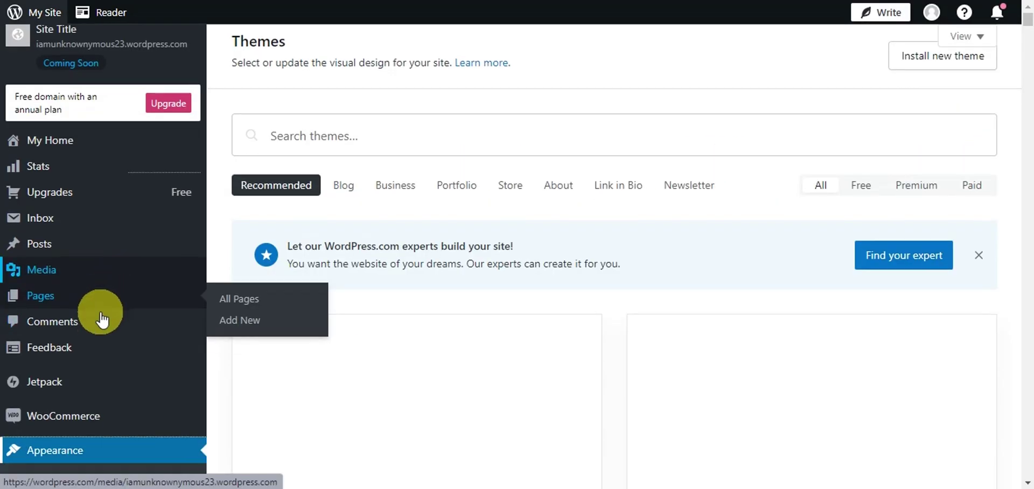
scroll(48, 280, down, 4)
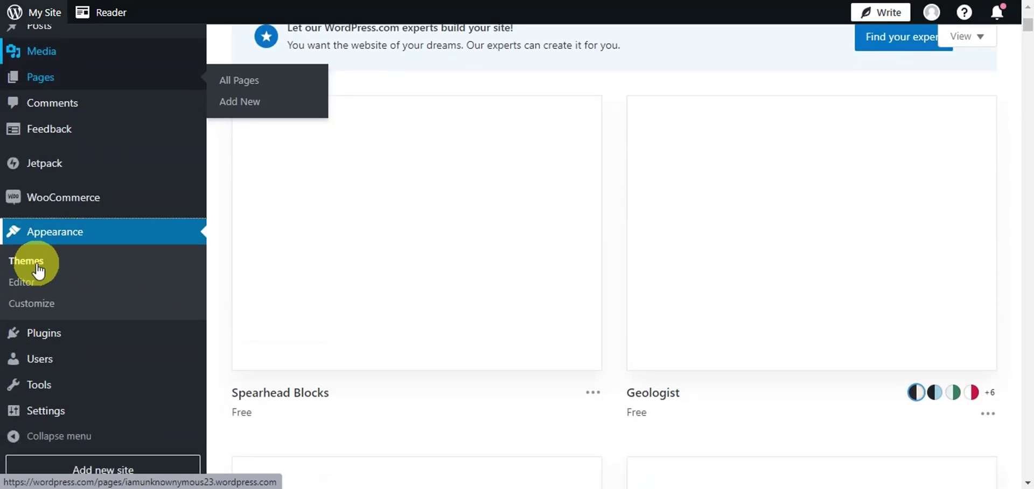
scroll(620, 267, down, 5)
scroll(261, 302, up, 4)
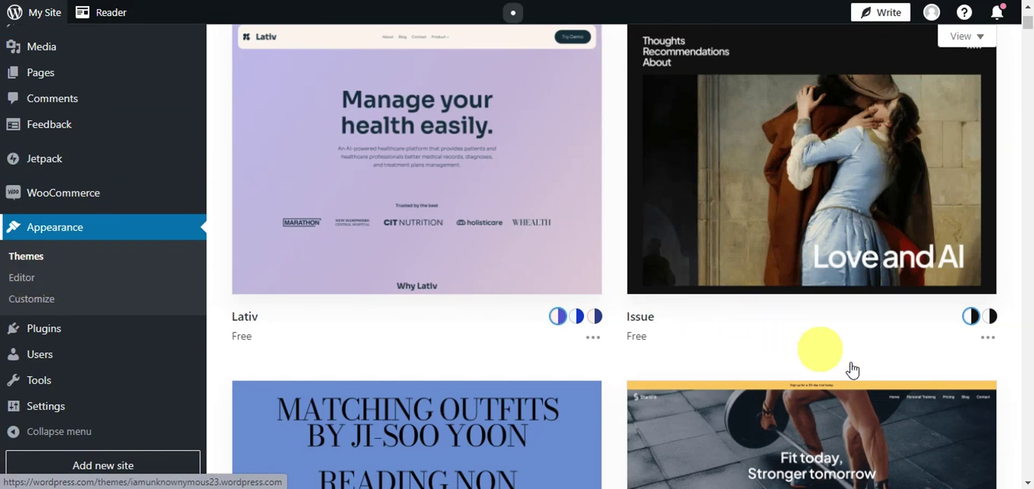
scroll(862, 383, up, 2)
scroll(865, 376, up, 4)
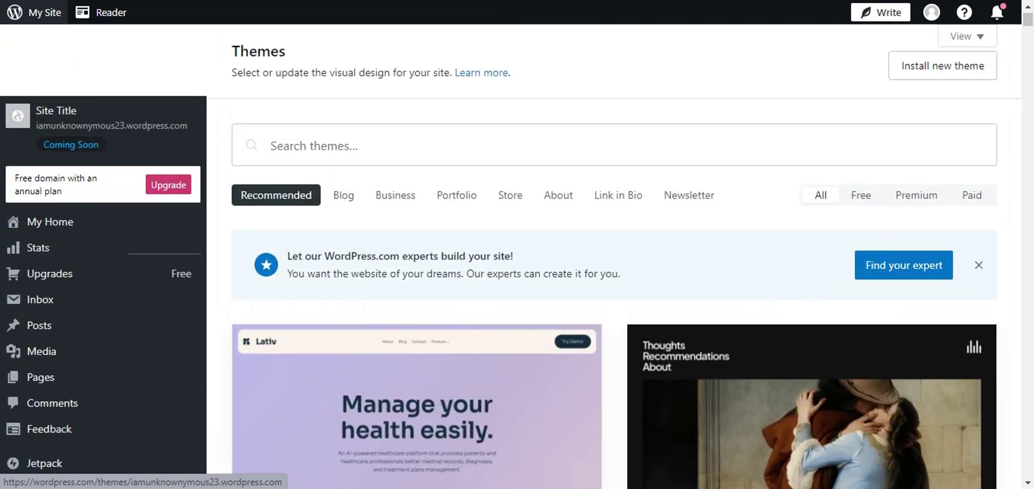
Check the site's Posts page and look at the Appearance options.
key(alt+Left)
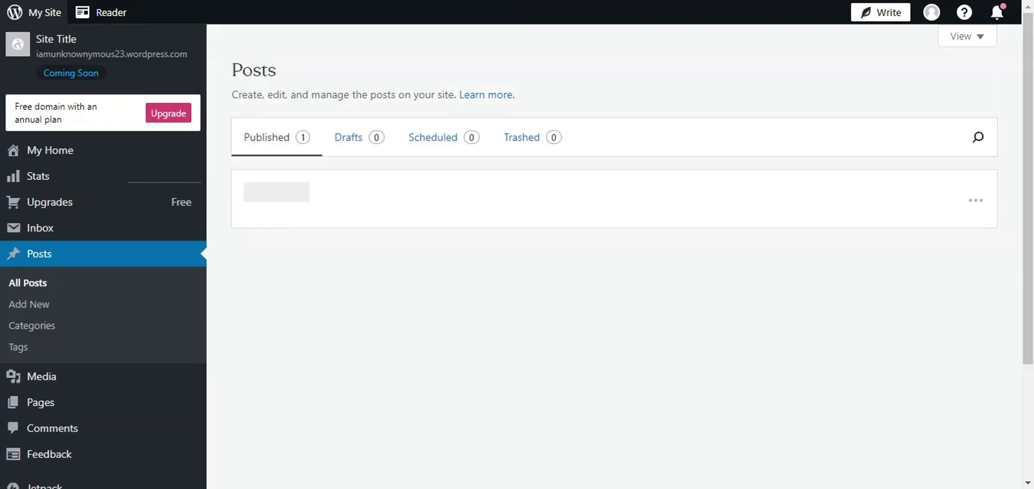
scroll(71, 366, down, 3)
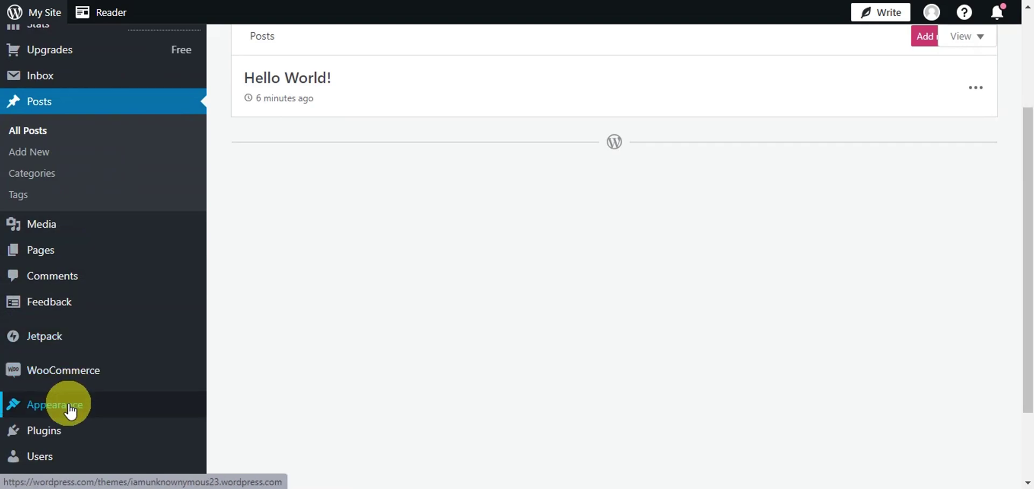
mouse_move(69, 406)
click(242, 417)
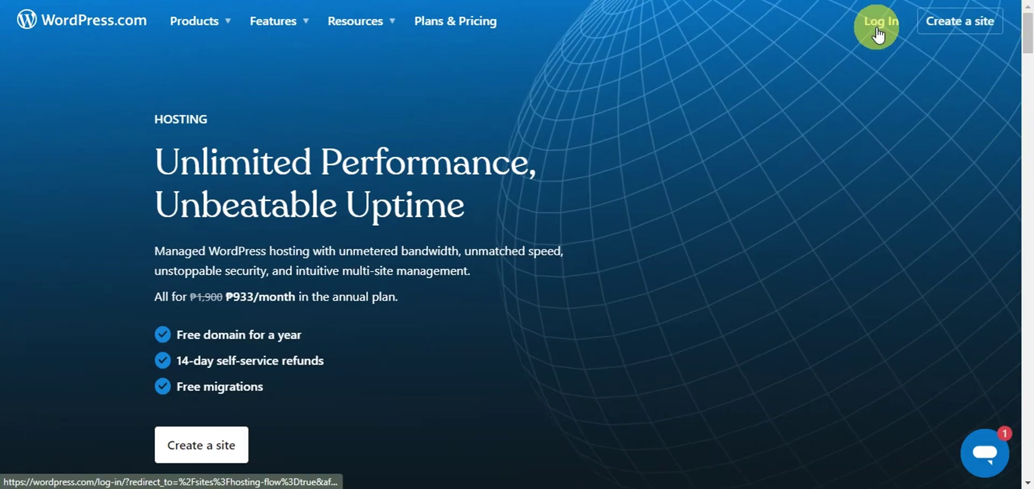
Open WordPress.com's Plans & Pricing page in a separate tab and compare the annual plans from Free to Enterprise.
right_click(428, 20)
click(443, 35)
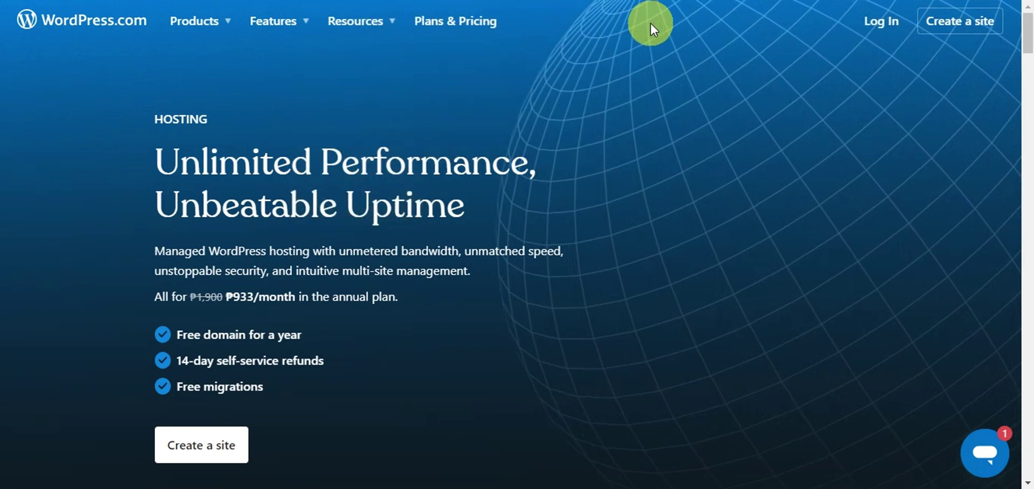
key(ctrl+Tab)
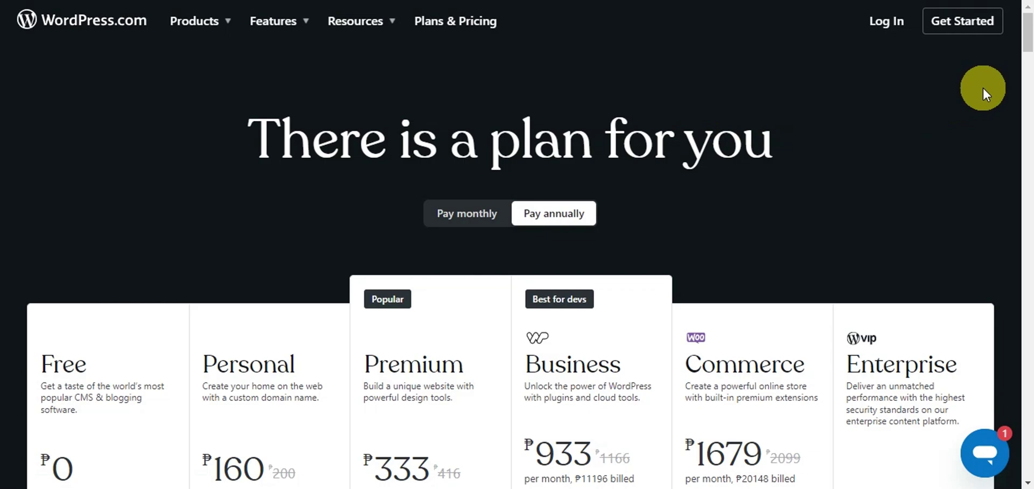
scroll(983, 86, down, 4)
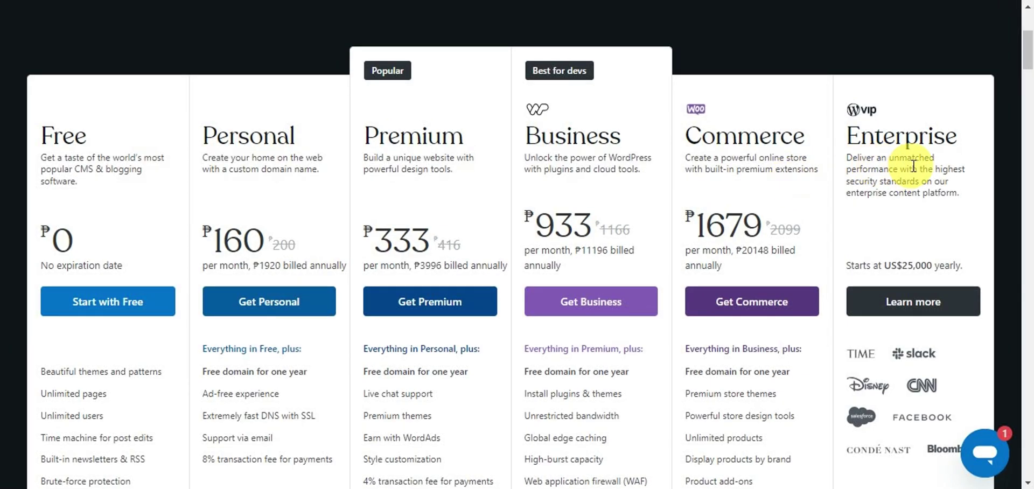
Review the features listed under each WordPress.com plan, from Free through Enterprise.
scroll(1013, 162, down, 3)
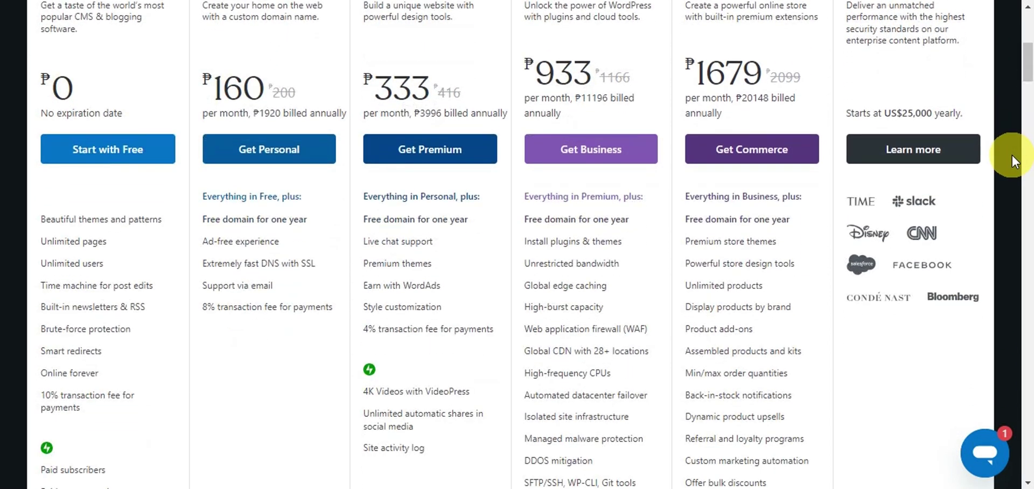
scroll(1013, 162, down, 2)
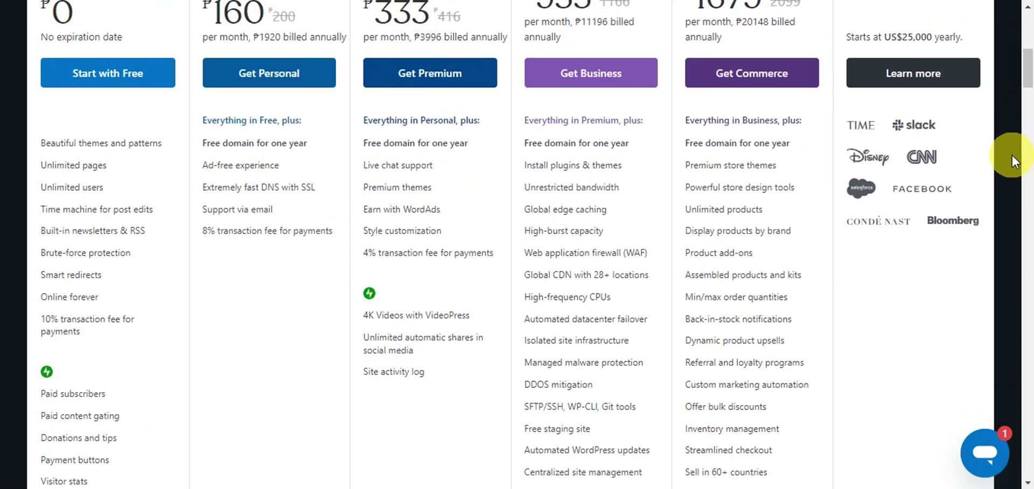
scroll(1013, 161, down, 1)
scroll(1013, 162, up, 2)
scroll(1012, 162, down, 2)
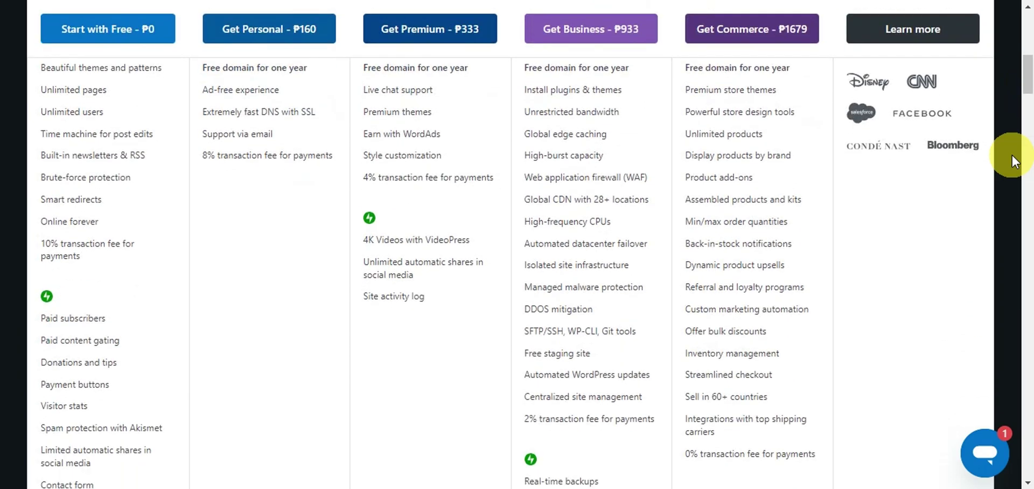
scroll(1012, 162, down, 8)
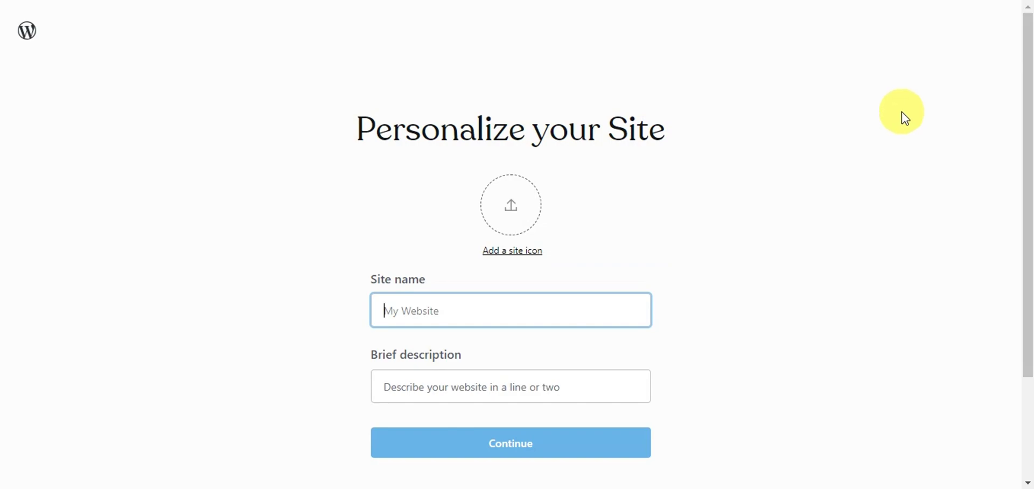
Personalize the site with the name "my web" and a brief description beginning "this is my", and continue.
scroll(862, 148, down, 2)
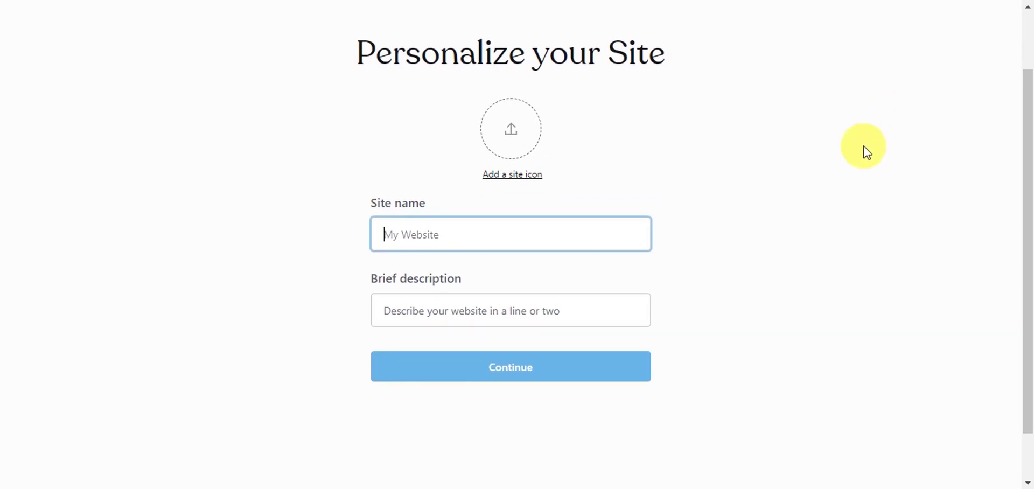
click(513, 134)
click(439, 224)
text(w)
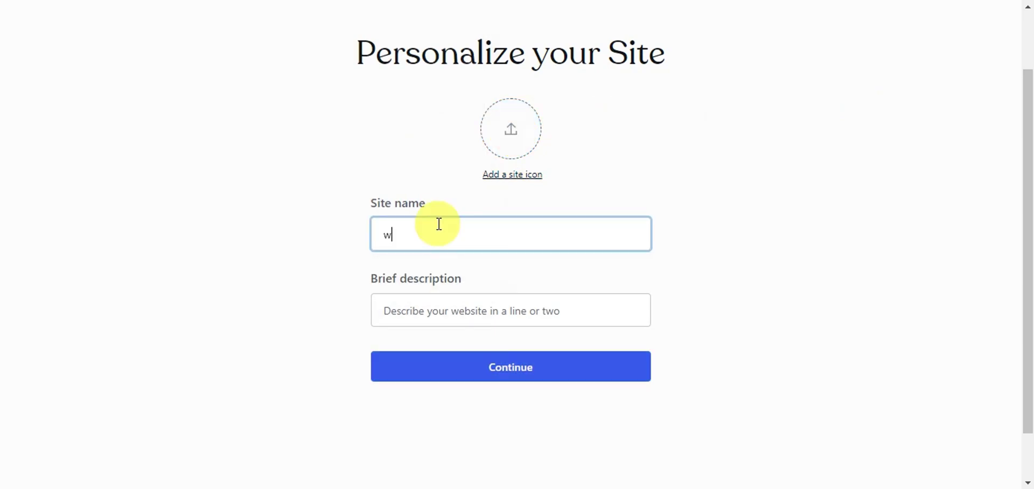
key(BackSpace)
text(my web)
click(467, 303)
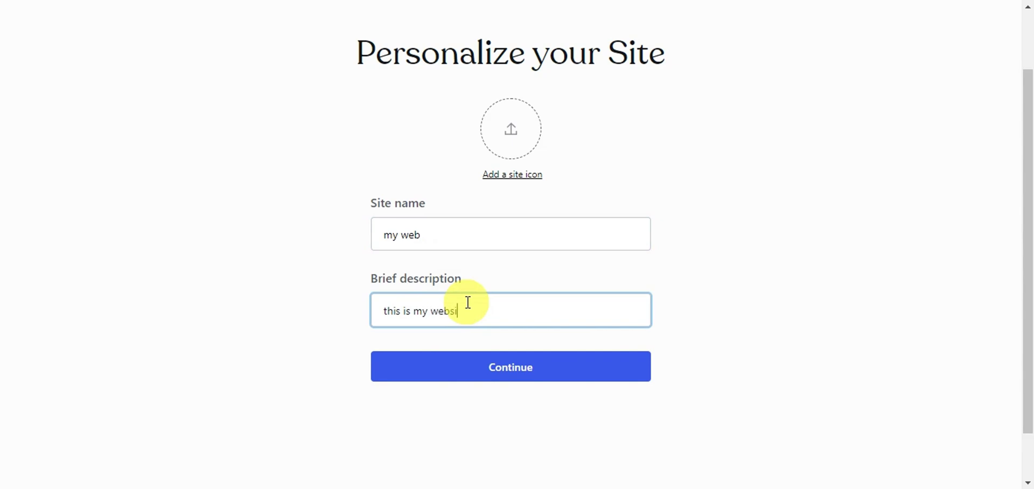
click(582, 364)
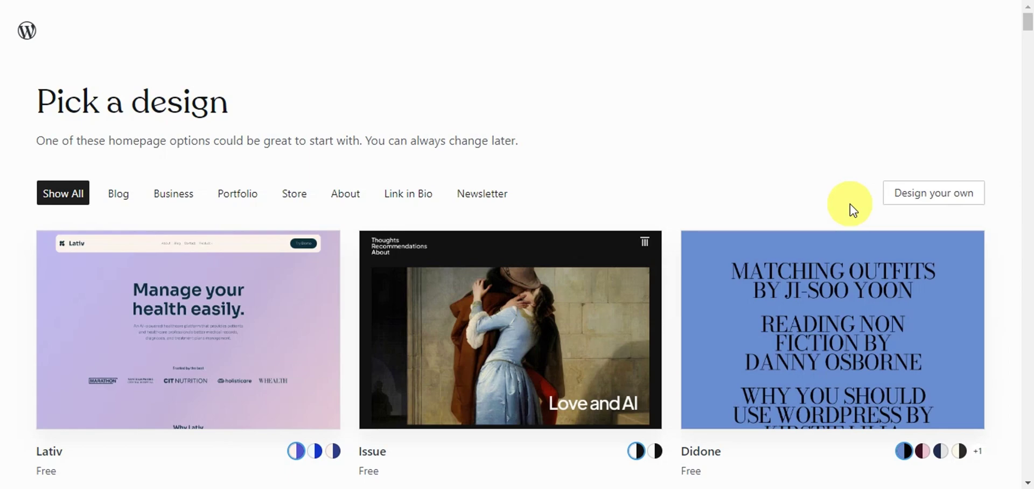
Browse the homepage designs and open the free Bute theme.
scroll(1007, 151, down, 3)
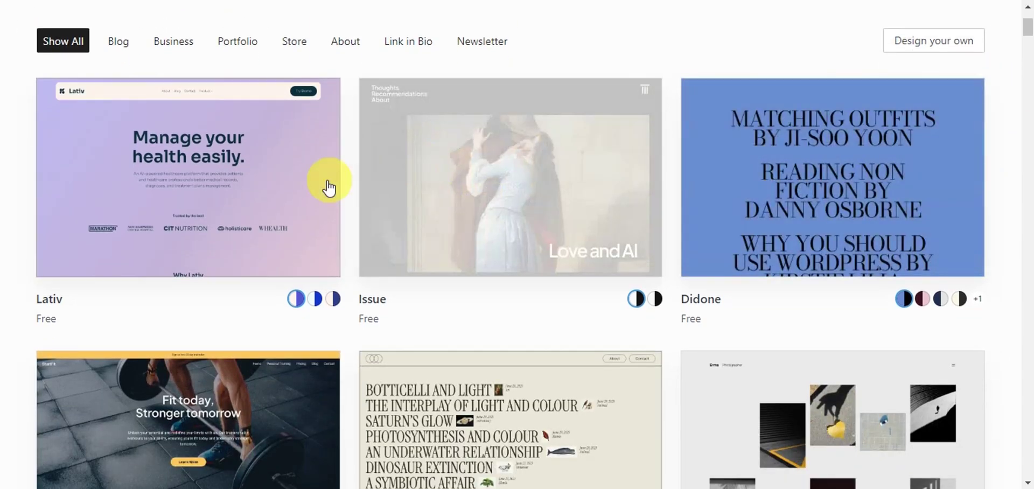
scroll(785, 220, down, 10)
scroll(1021, 342, down, 20)
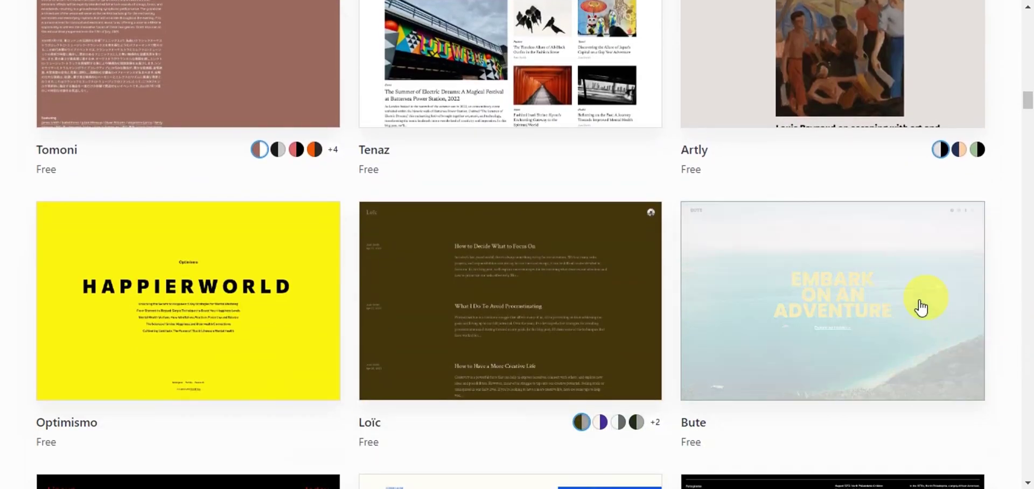
click(871, 304)
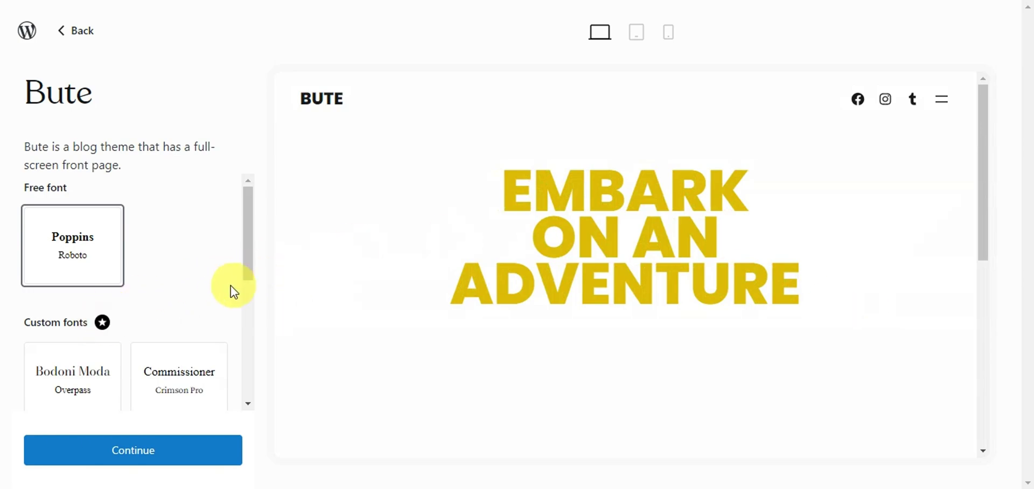
Browse Bute's font pairings and try Playfair Display, Commissioner and Libre Baskerville on the preview.
scroll(224, 293, down, 5)
scroll(228, 291, up, 3)
scroll(228, 291, up, 2)
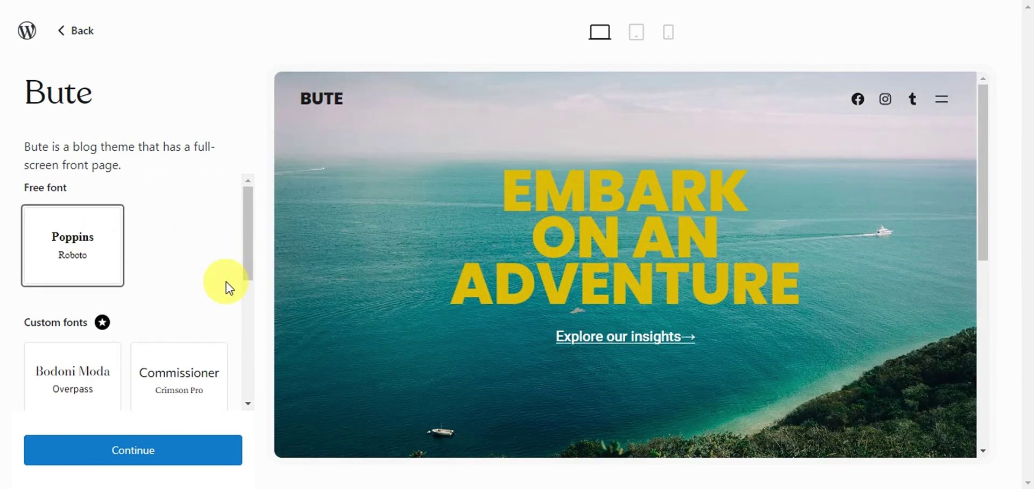
scroll(229, 291, down, 3)
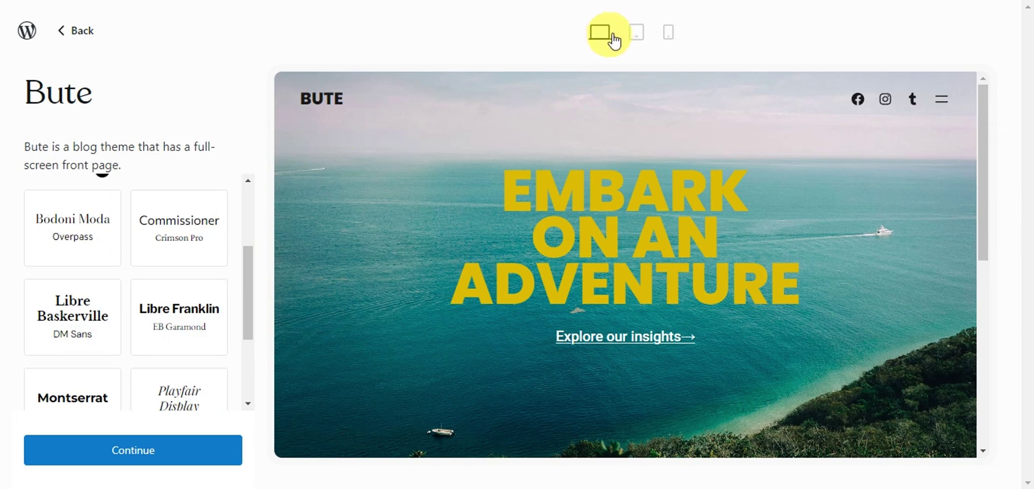
scroll(242, 274, down, 3)
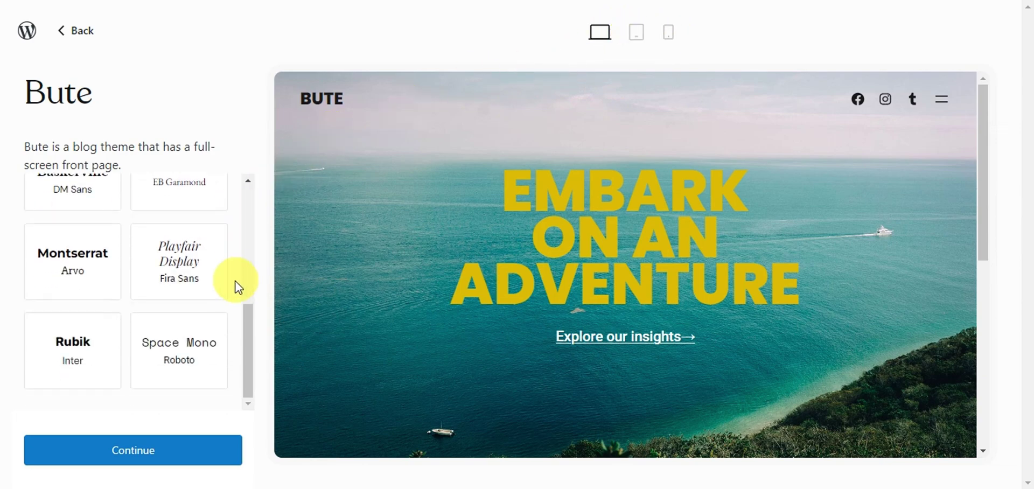
click(189, 272)
scroll(203, 306, up, 3)
scroll(203, 306, down, 1)
click(178, 252)
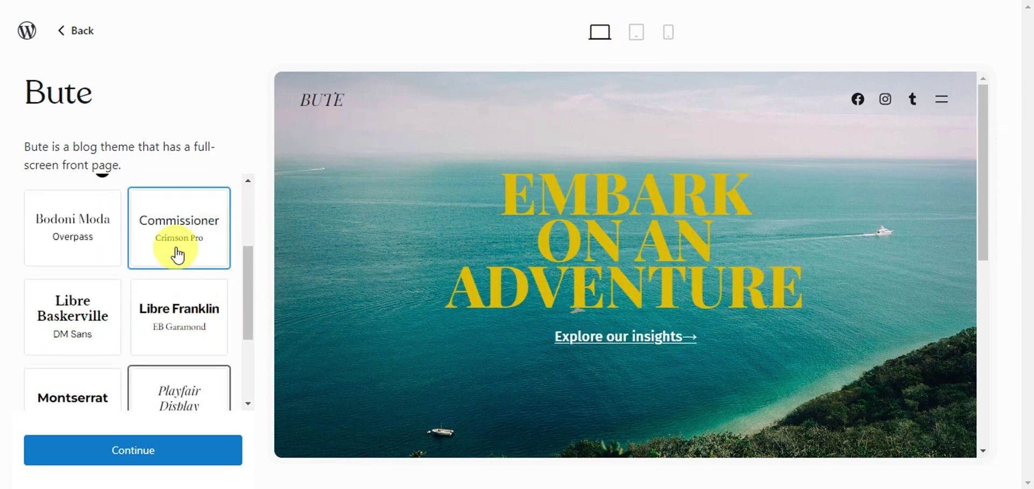
click(73, 319)
Select the free Poppins and Roboto font pairing and continue with the Bute design.
scroll(229, 335, up, 3)
click(73, 246)
click(133, 450)
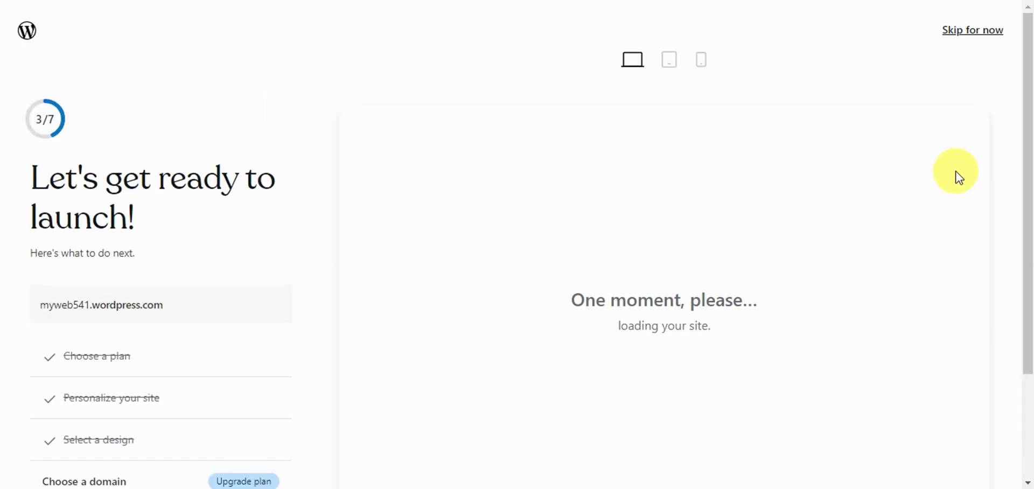
Open the domain task in the launch checklist and look through the domains suggested for "myweb".
scroll(958, 171, down, 2)
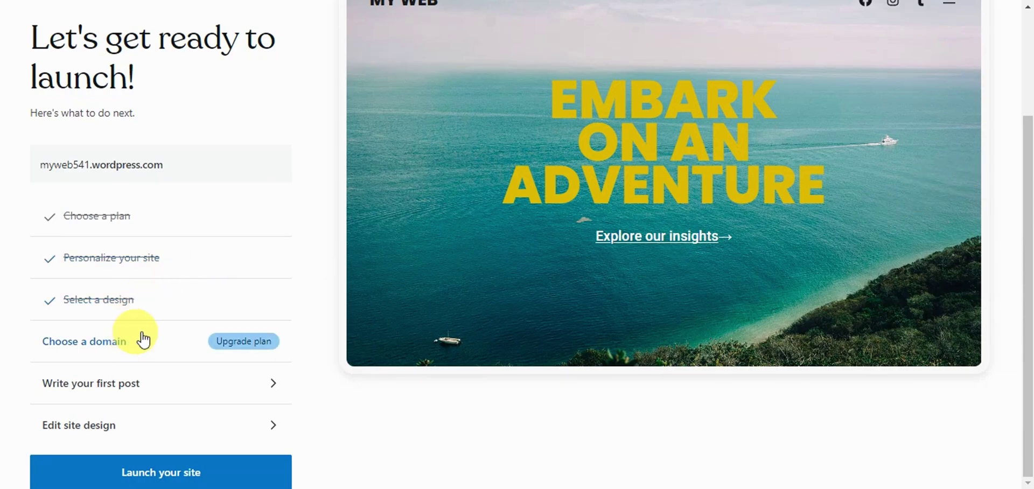
click(248, 350)
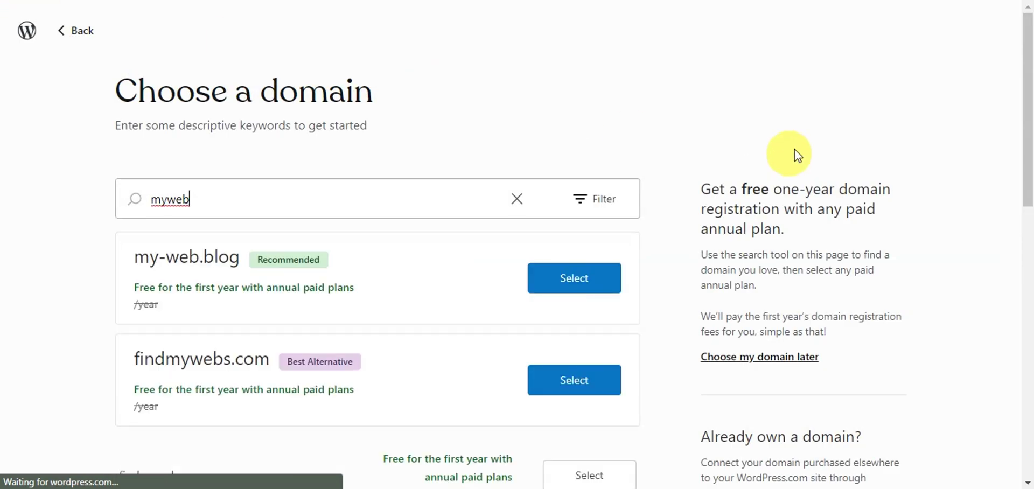
scroll(947, 104, down, 6)
scroll(979, 143, up, 3)
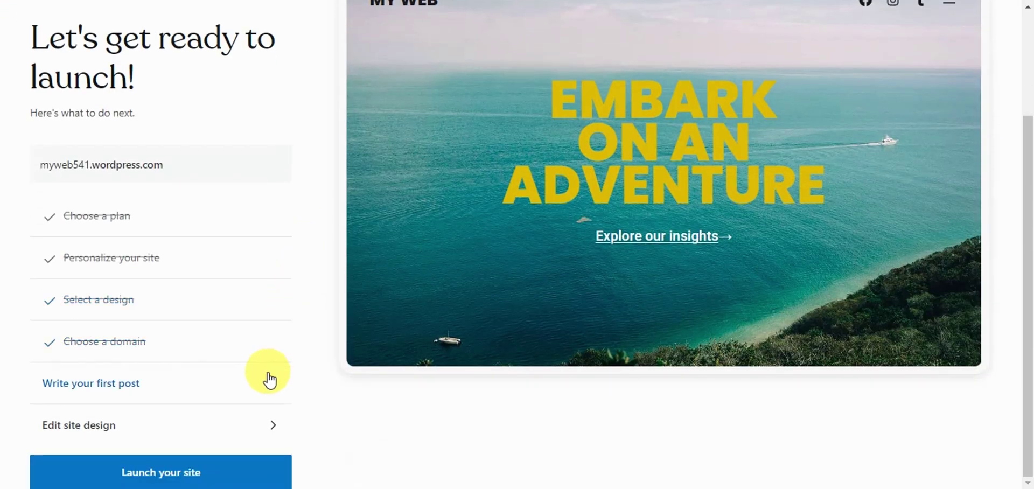
Open the editor for writing the first post, examine the post settings, and leave without writing anything.
click(268, 387)
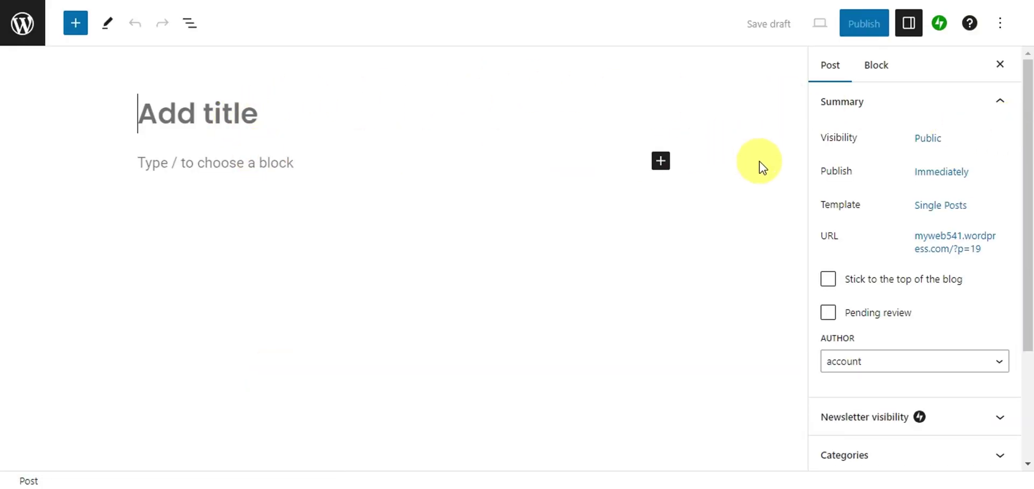
scroll(981, 258, down, 3)
scroll(988, 259, up, 3)
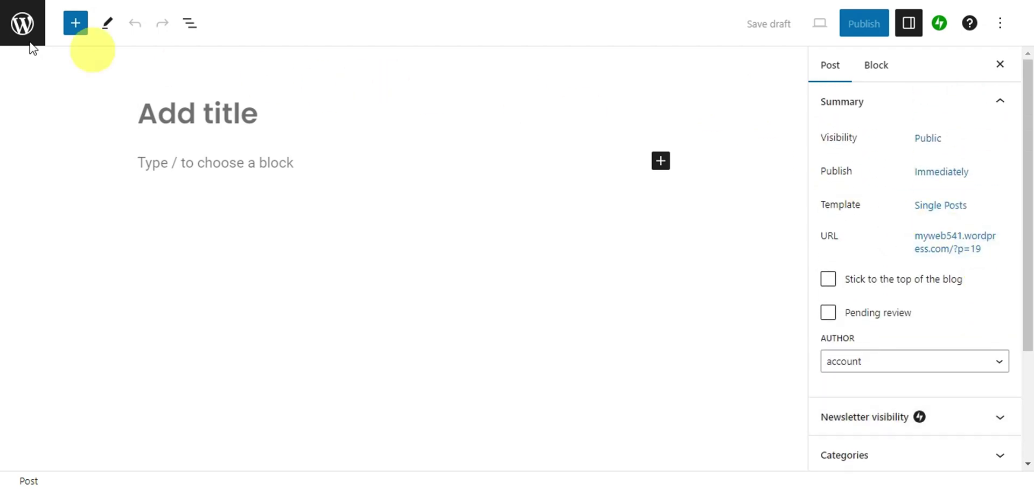
click(20, 4)
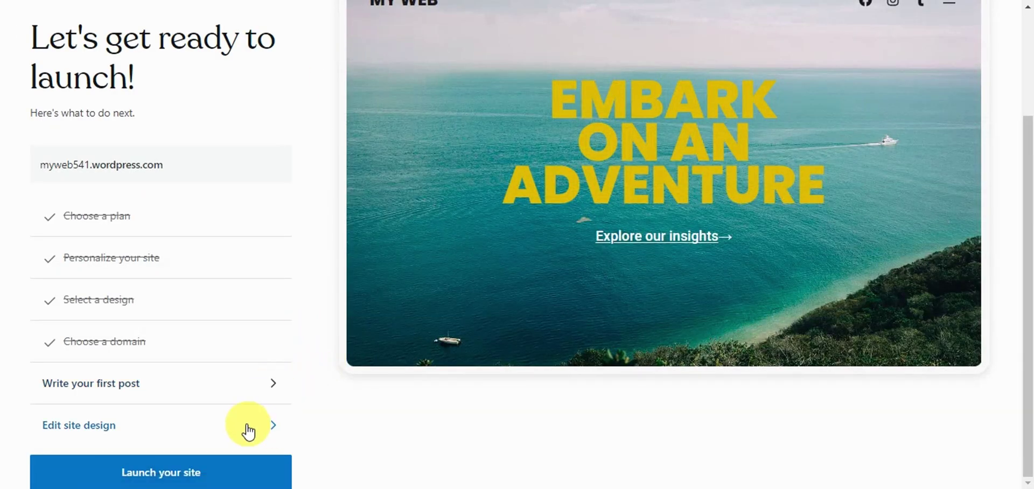
Open the site design editor for the Front Page template and check its editing tools and view options.
click(248, 431)
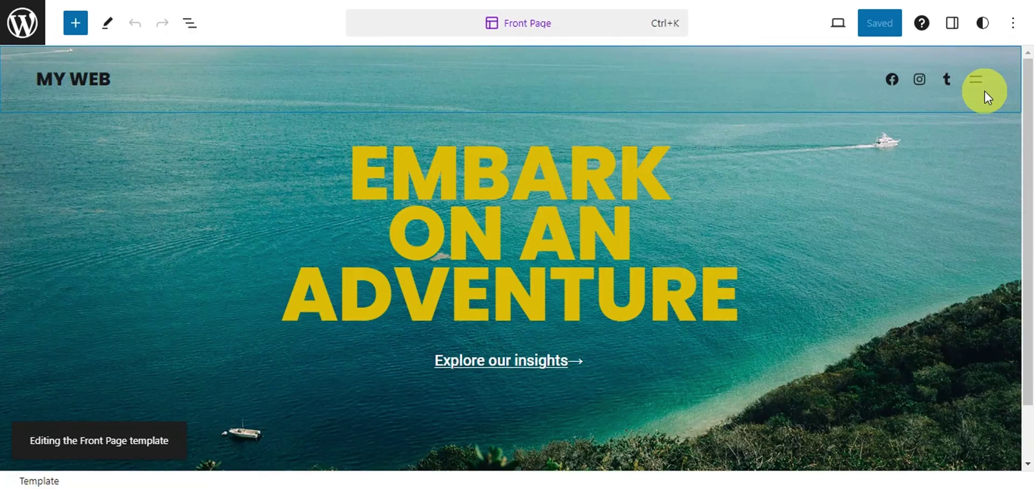
click(108, 25)
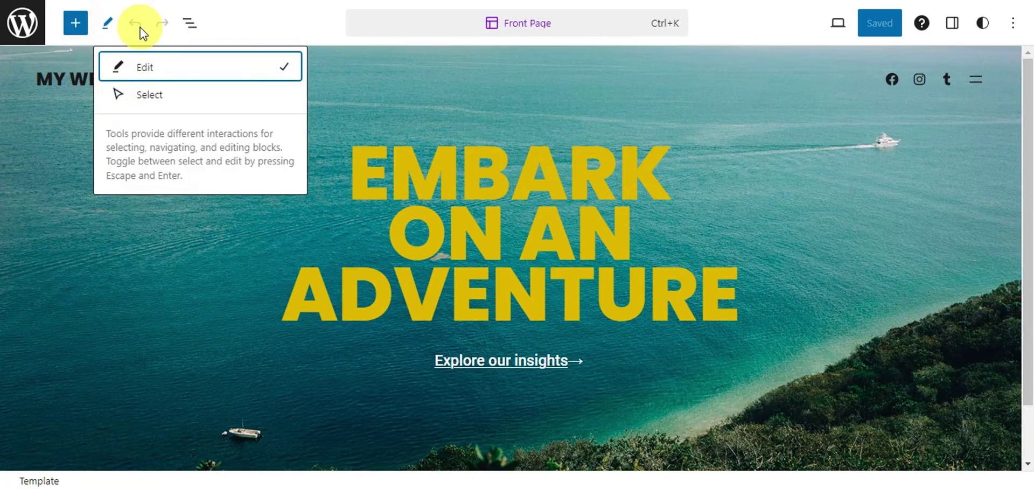
click(195, 28)
click(607, 28)
key(Escape)
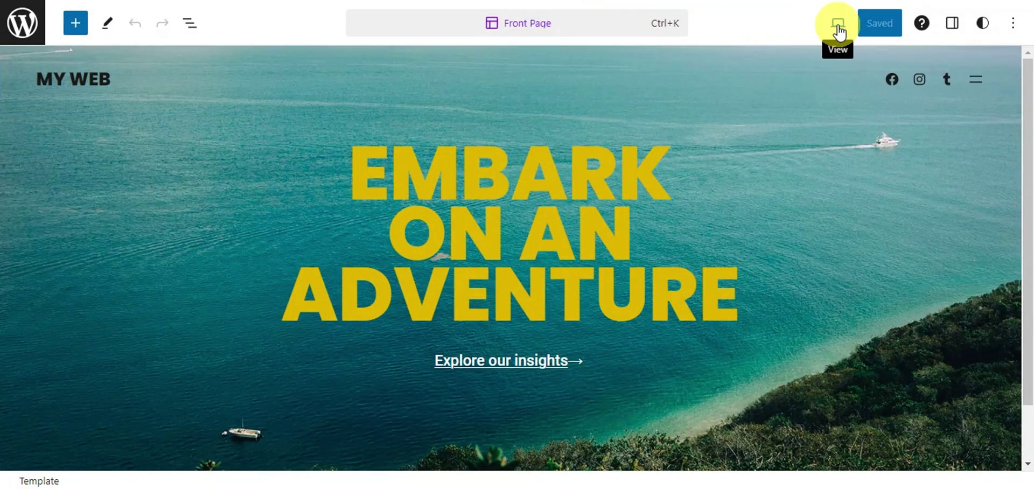
click(845, 29)
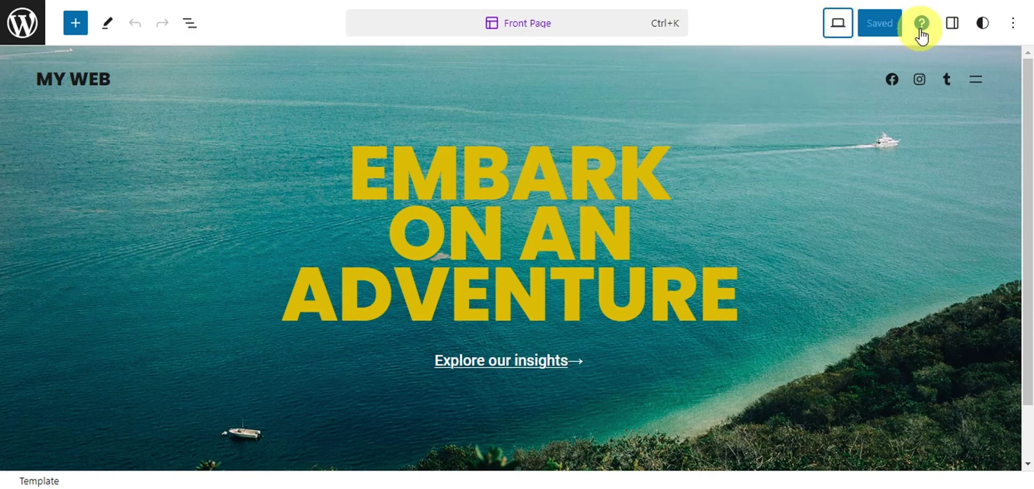
Look through the Help Center resources and the template settings, closing each one.
click(920, 24)
scroll(948, 188, down, 5)
click(960, 38)
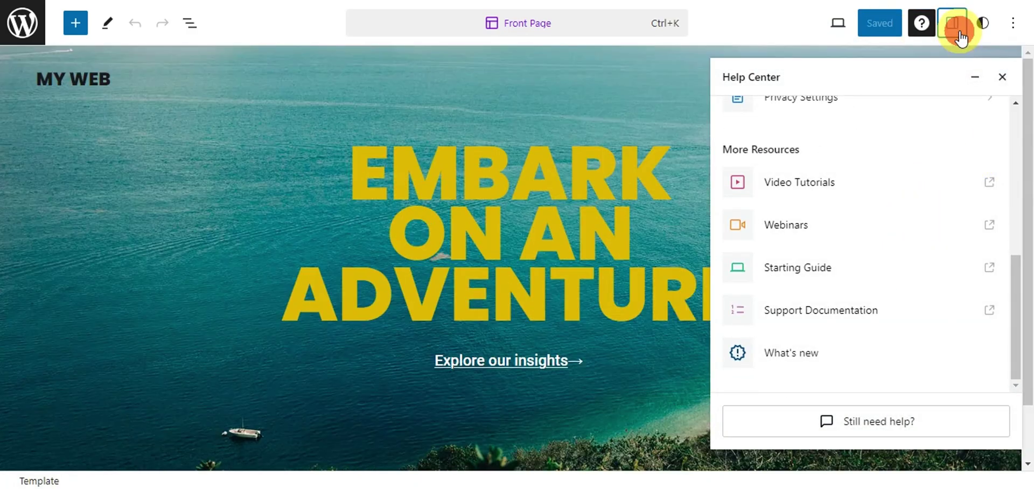
click(1003, 77)
click(862, 64)
Open the site's Styles, dismiss the Premium upgrade offer, check the editor's additional options, and leave the editor.
click(983, 23)
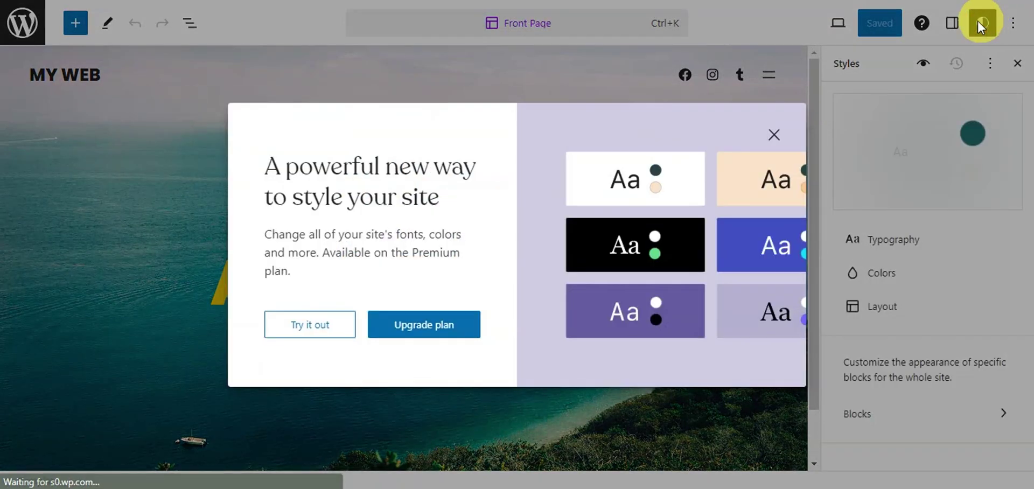
click(773, 134)
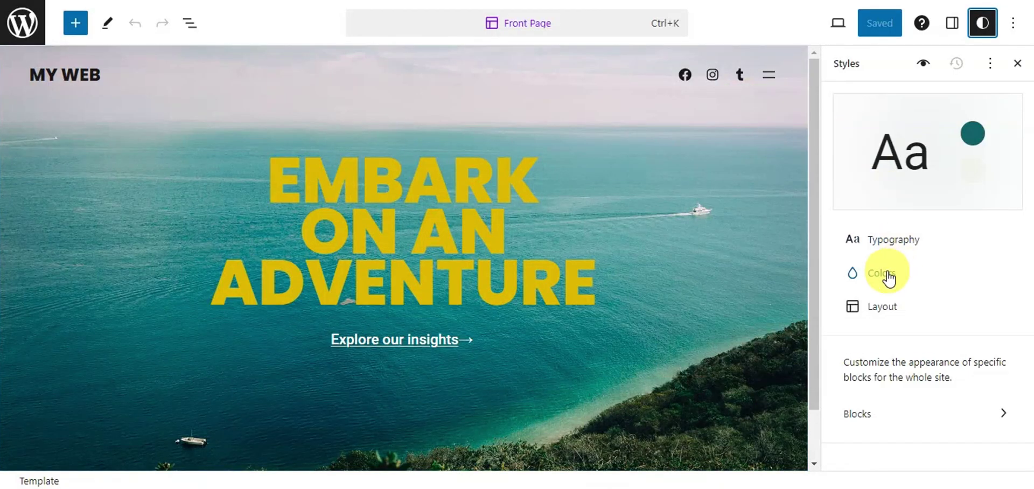
click(1013, 23)
scroll(994, 227, down, 3)
key(Escape)
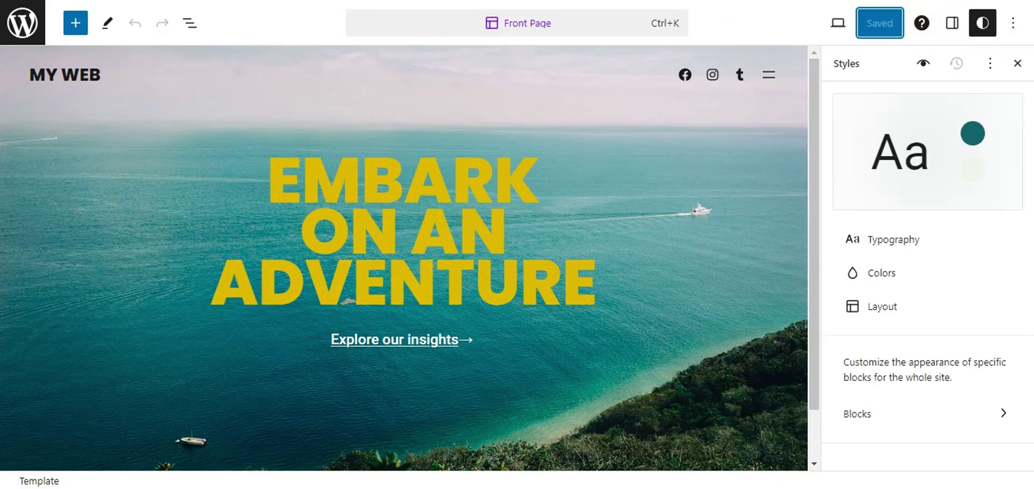
click(22, 22)
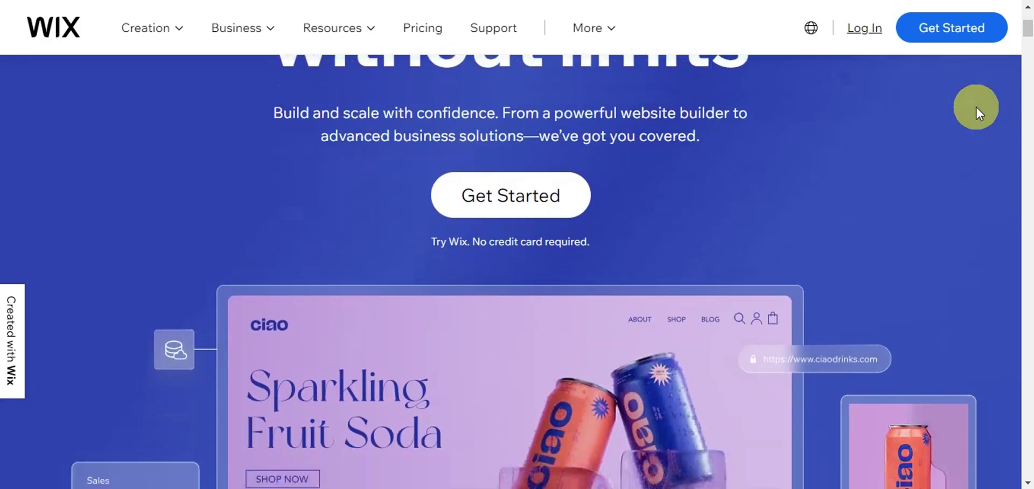
Look over the Wix homepage and its showcased site examples.
scroll(976, 106, down, 5)
scroll(976, 105, down, 1)
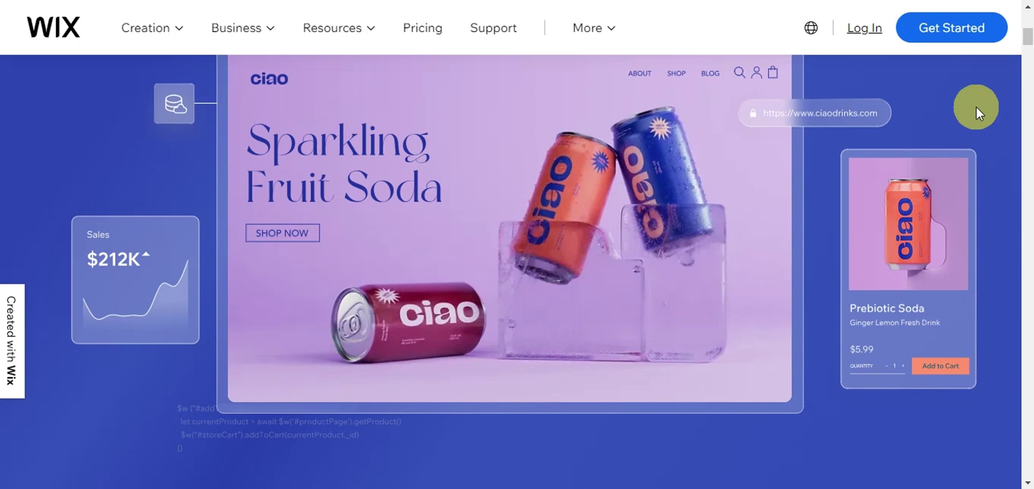
scroll(976, 106, down, 7)
scroll(977, 105, down, 3)
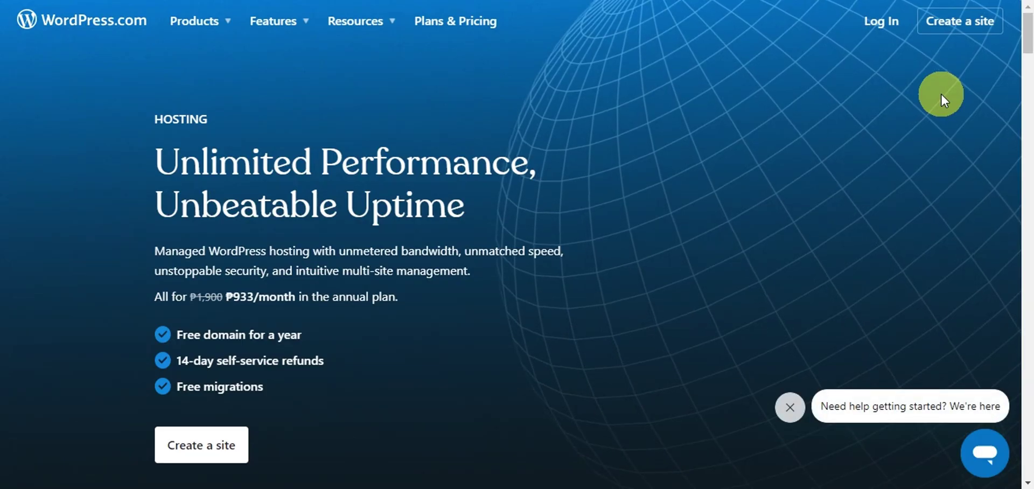
Read through WordPress.com's hosting page, including its performance and reliability sections.
scroll(942, 96, down, 8)
scroll(942, 97, down, 3)
scroll(942, 99, down, 7)
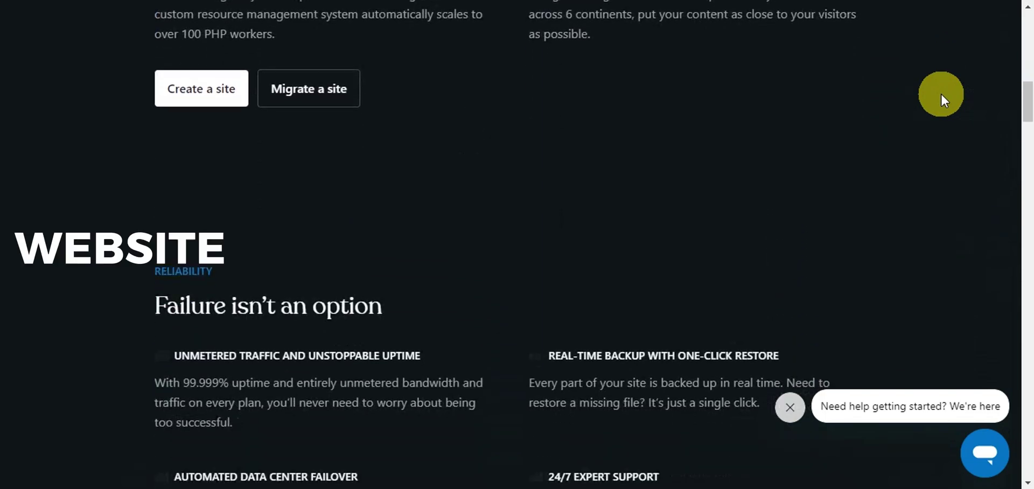
scroll(943, 99, down, 2)
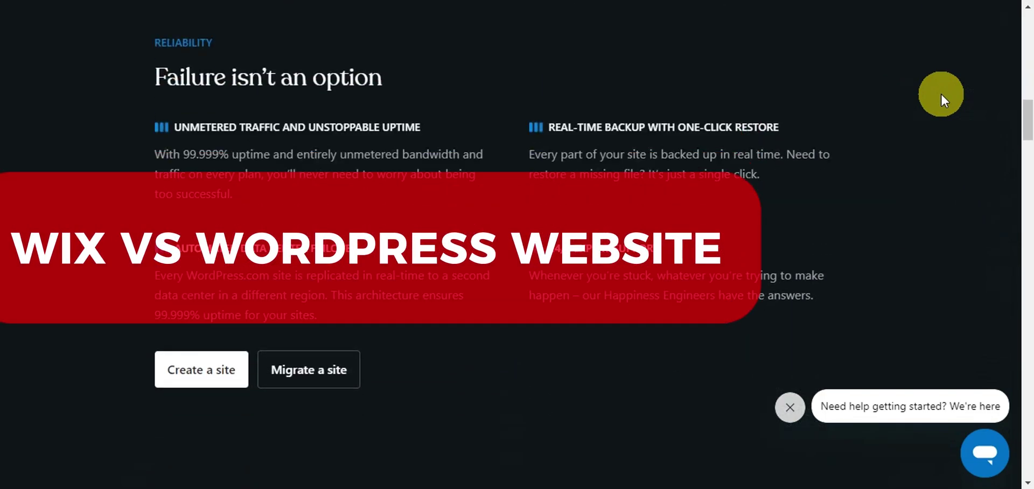
Look over the Wix homepage's platform overview and its website templates section.
scroll(942, 93, down, 5)
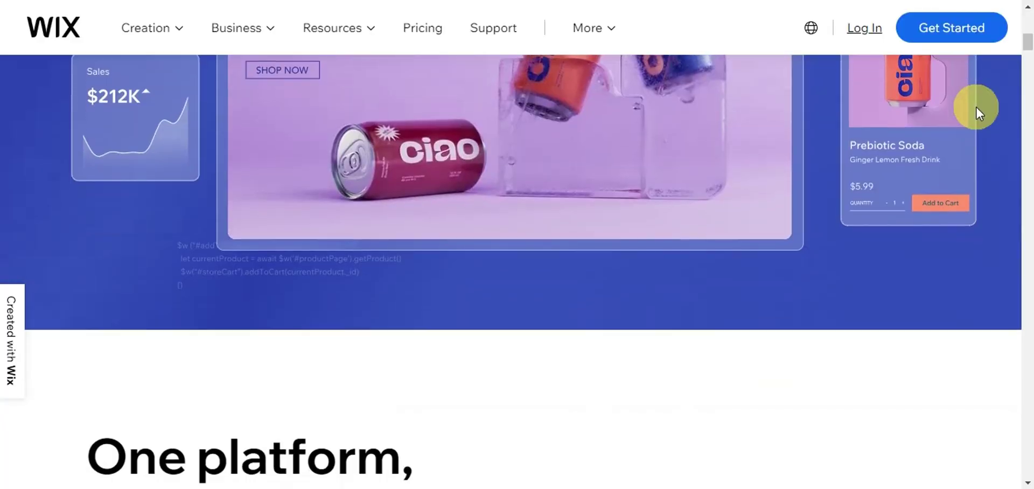
scroll(976, 106, down, 1)
scroll(976, 107, down, 4)
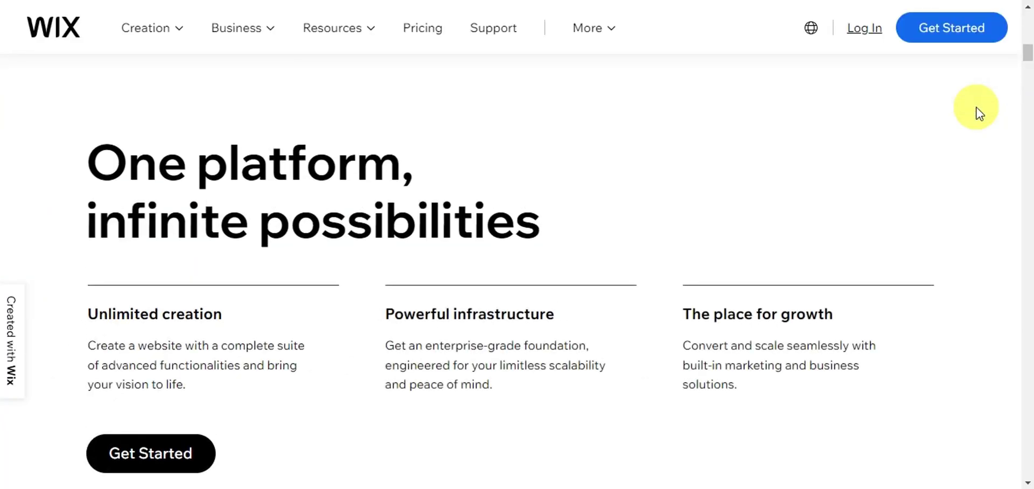
scroll(978, 112, down, 10)
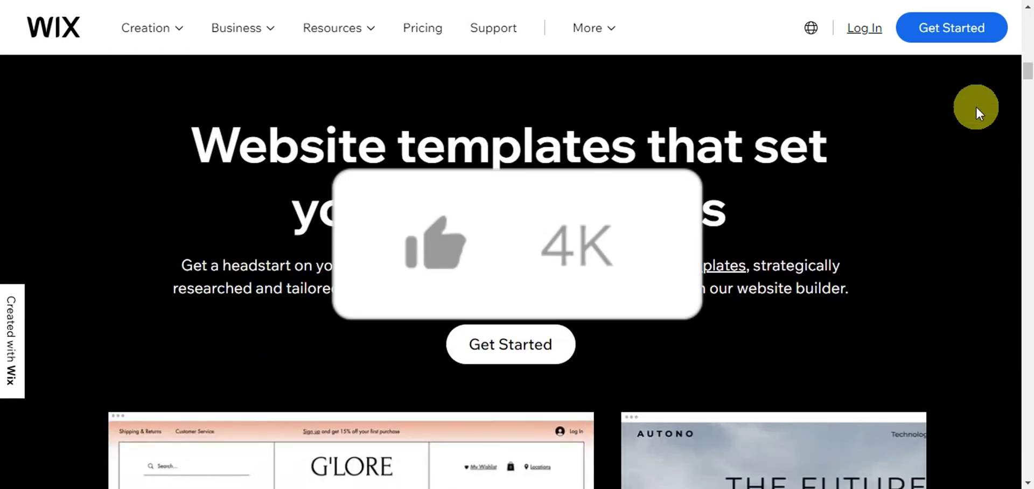
Review the testimonials, extensibility and security sections of WordPress.com's hosting page.
scroll(976, 106, down, 10)
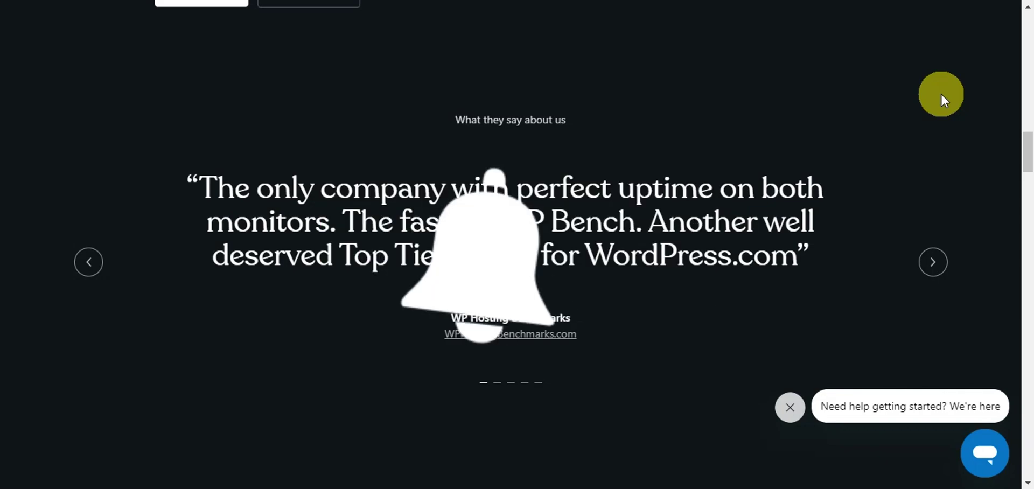
scroll(941, 100, down, 8)
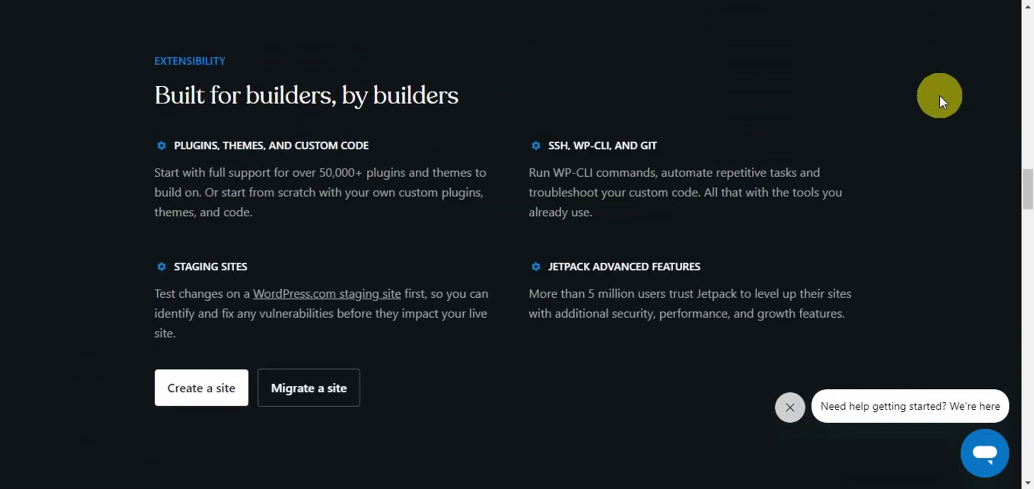
scroll(942, 100, down, 10)
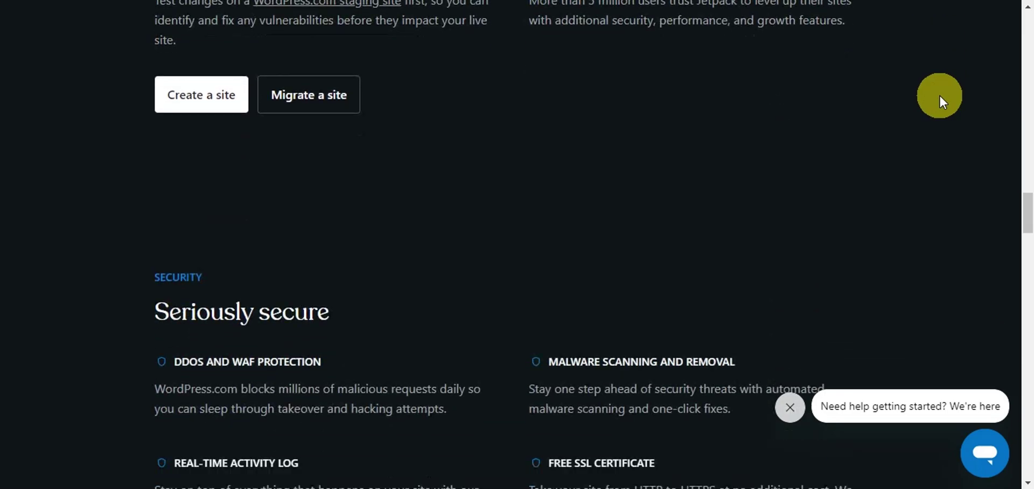